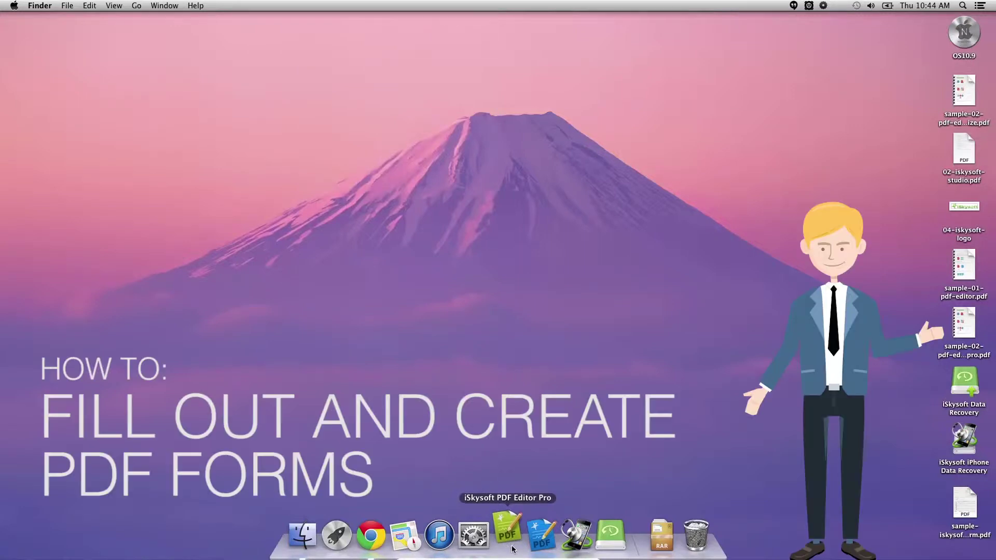
Step: Launch PDF Editor Pro and open the sample-iskysoft-form.pdf Commercial Invoice
left_click(508, 539)
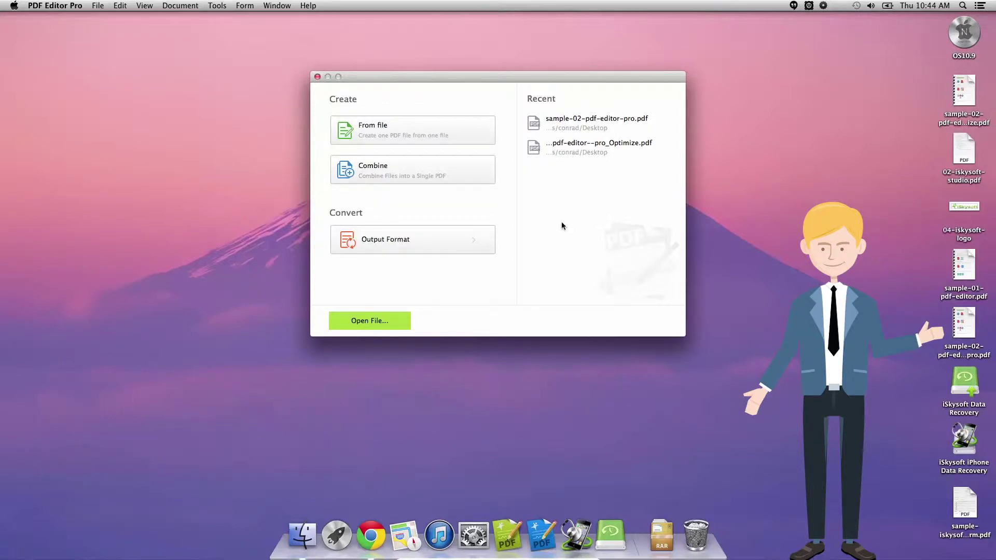
left_click(356, 323)
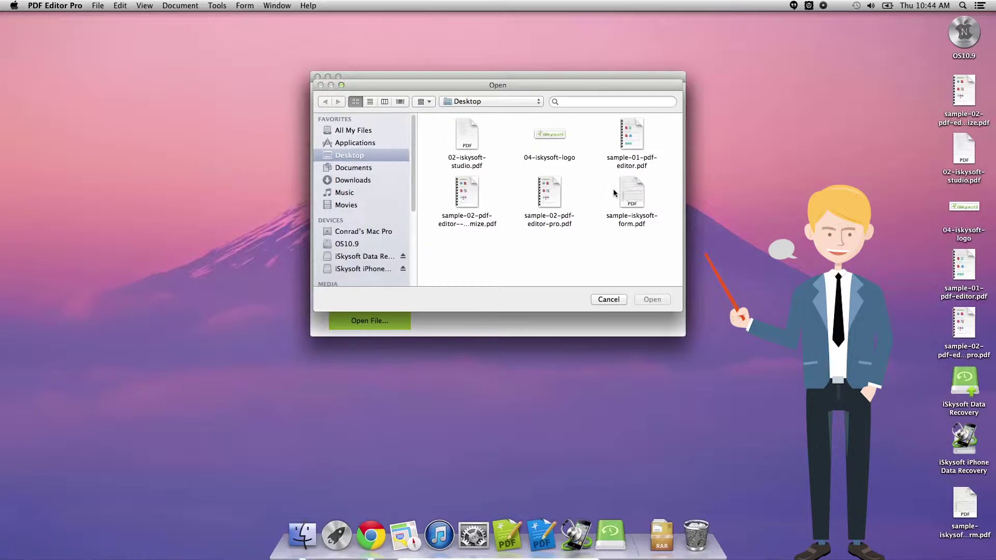
left_click(646, 223)
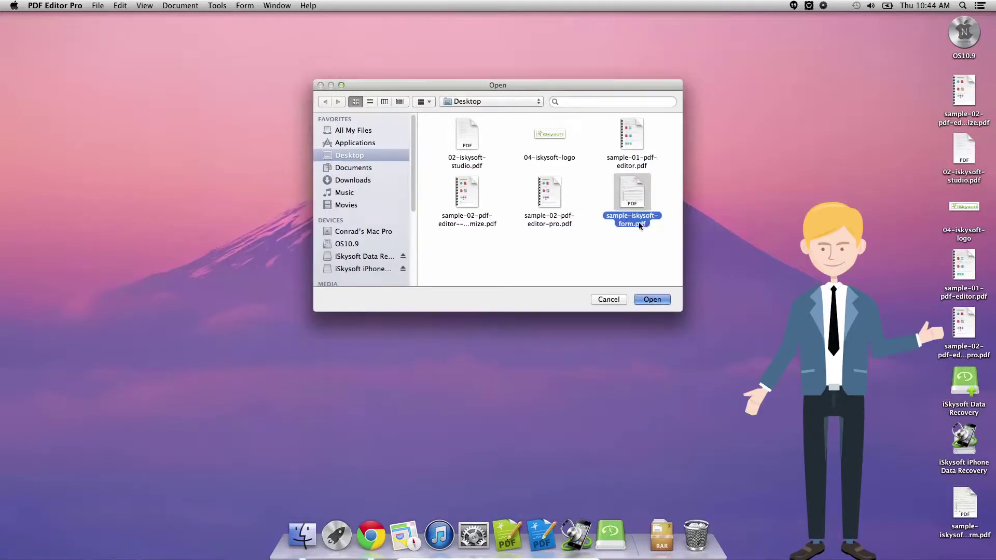
left_click(646, 302)
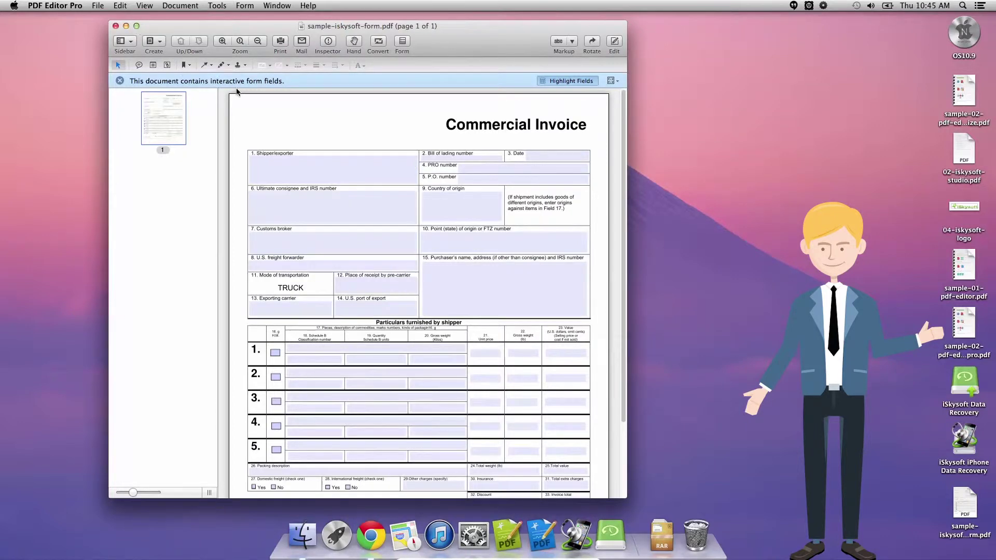
Step: Dismiss the form-fields notice and enter 'PDFs' as Shipper/exporter and 'PDFee' as Ultimate consignee
left_click(122, 82)
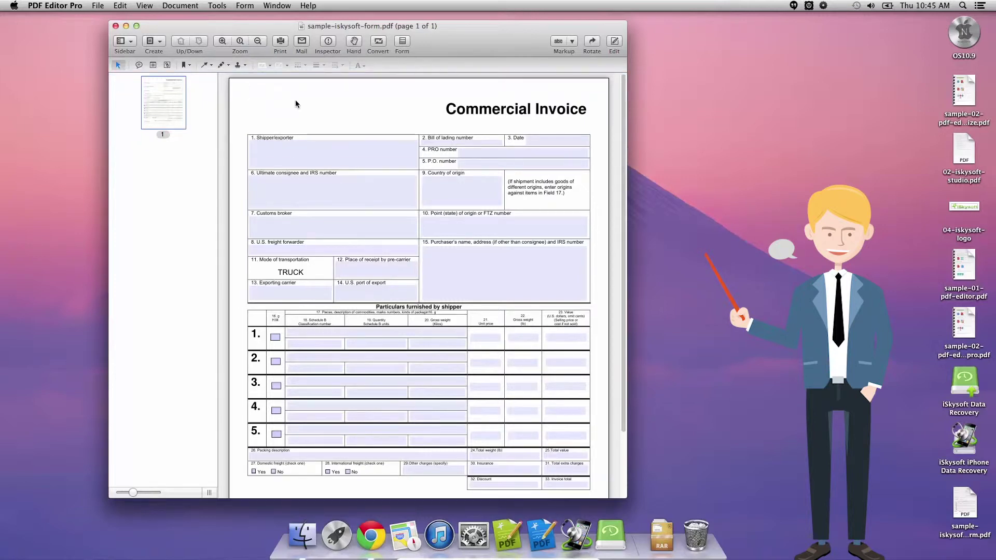
left_click(282, 150)
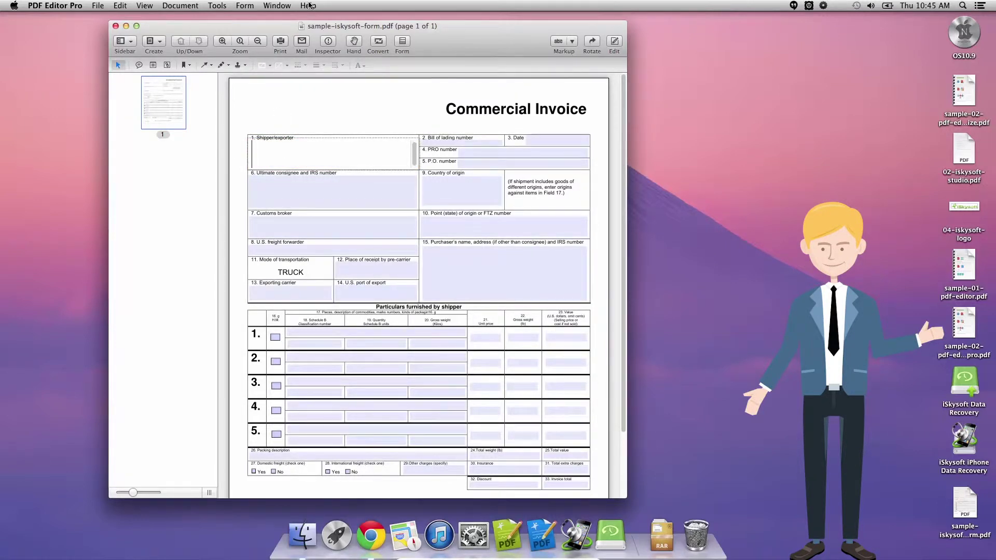
type("PDF")
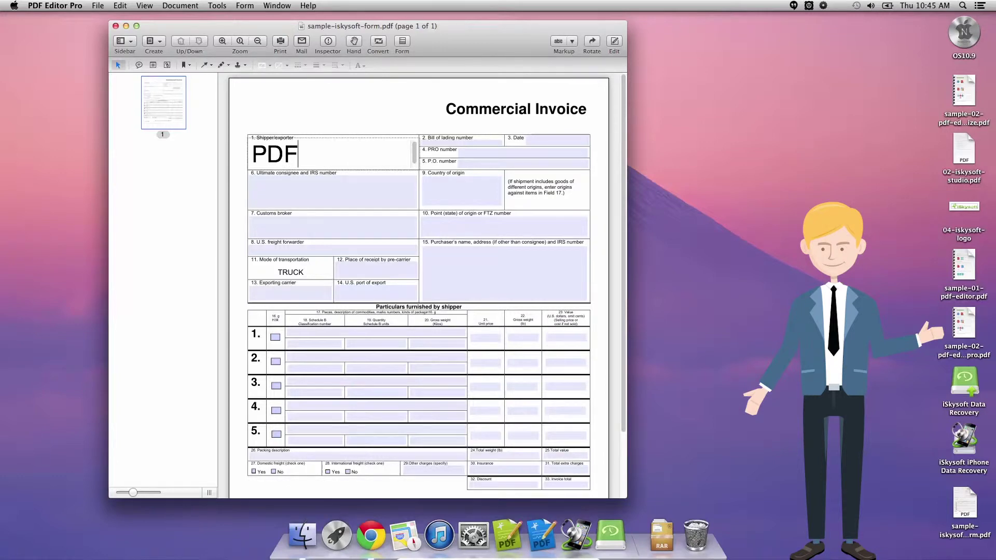
type("s")
left_click(366, 181)
type("PH")
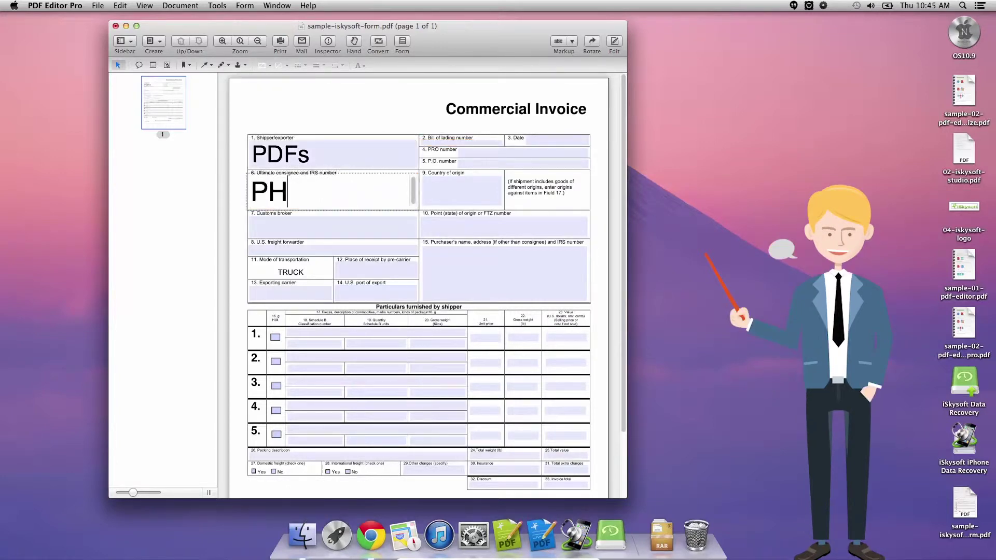
key("BackSpace")
type("DFee")
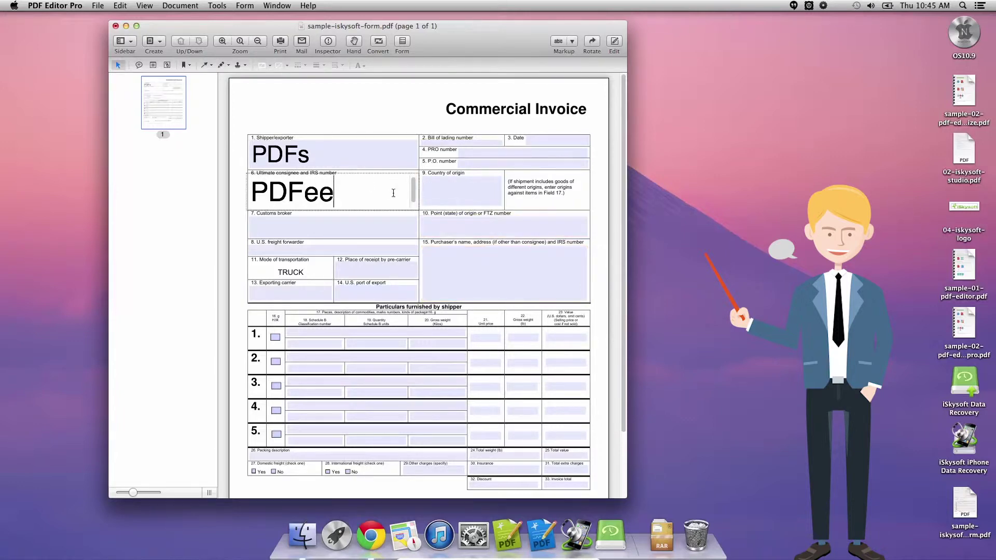
Step: Enter 'UK' as Country of origin, then erase the test text from all three fields
left_click(441, 192)
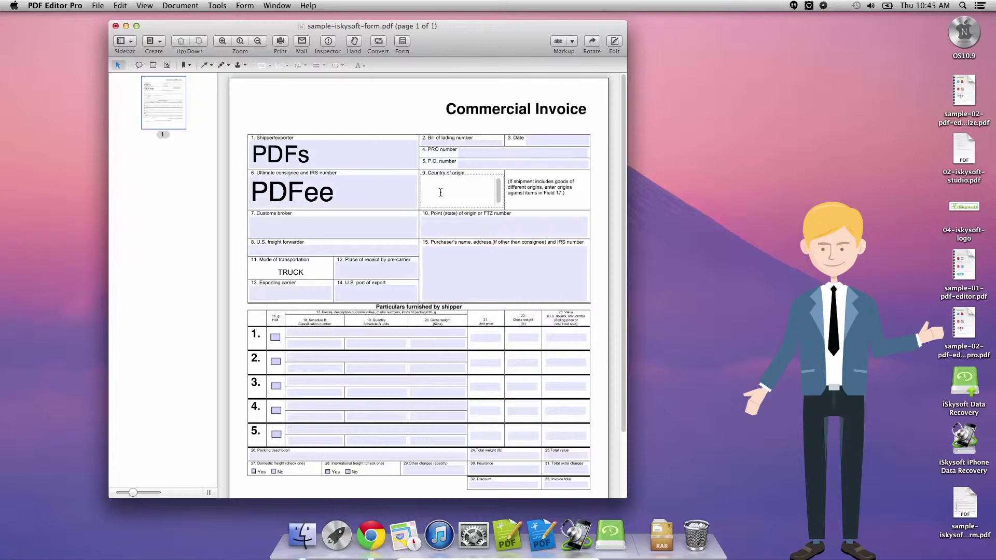
type("UK")
key("BackSpace")
key("BackSpace")
left_click(378, 196)
key("BackSpace")
key("BackSpace")
key("BackSpace")
key("BackSpace")
key("BackSpace")
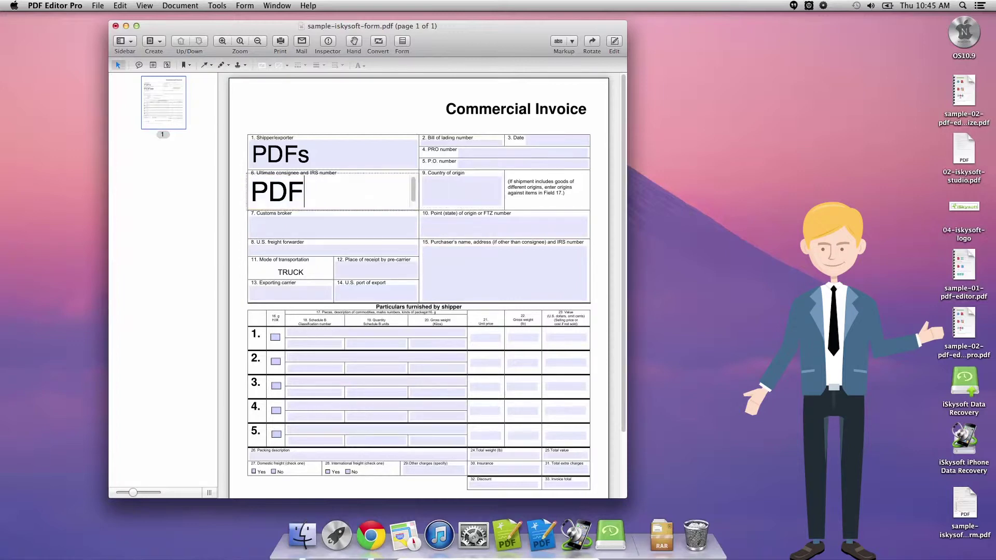
left_click(330, 154)
key("BackSpace")
key("BackSpace")
key("BackSpace")
key("BackSpace")
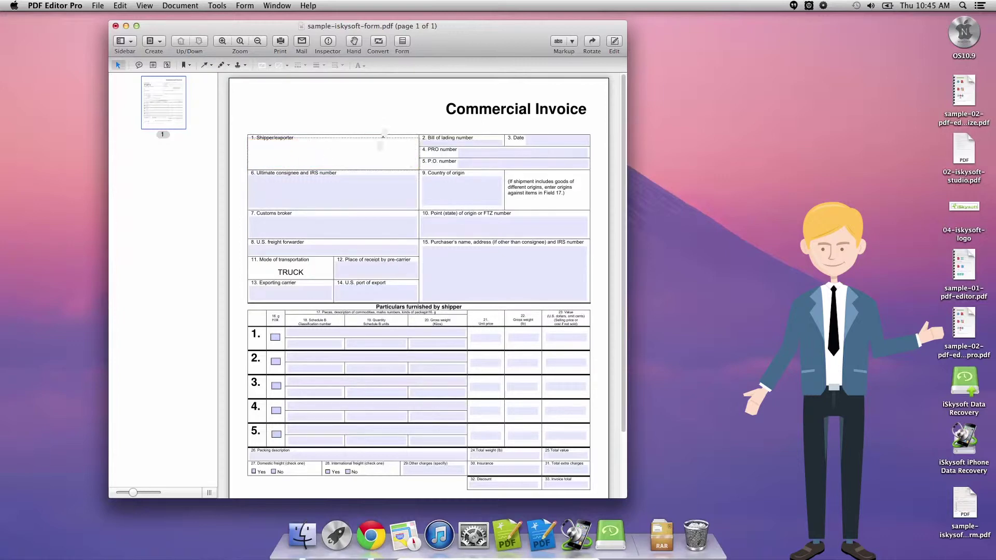
left_click(337, 88)
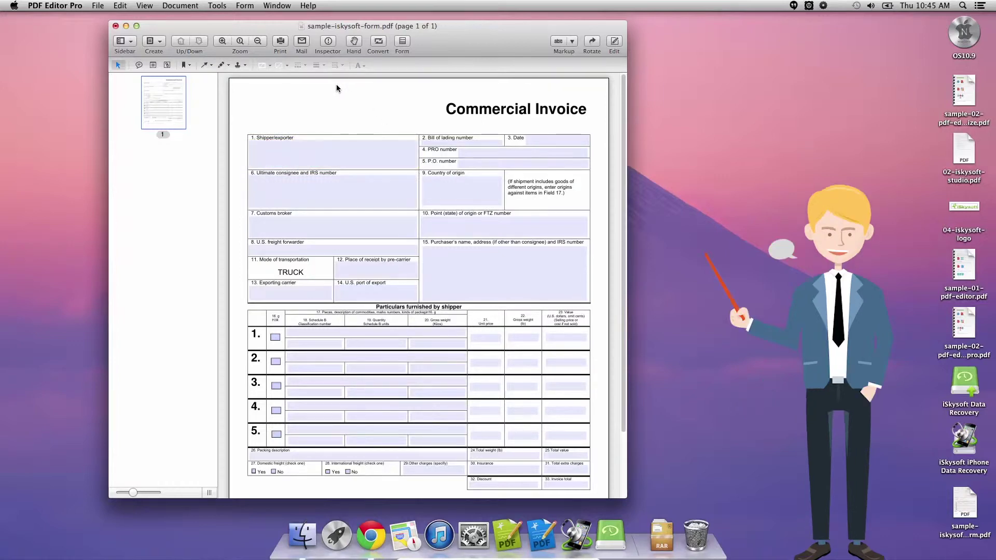
Step: Switch the invoice to Edit Form mode, scroll through the named fields and close the field palette
left_click(244, 5)
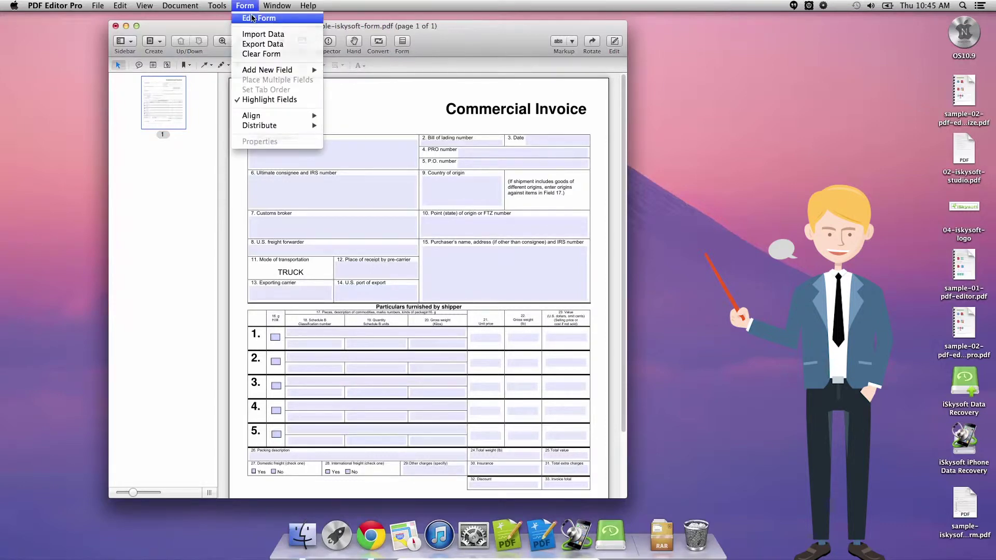
left_click(254, 18)
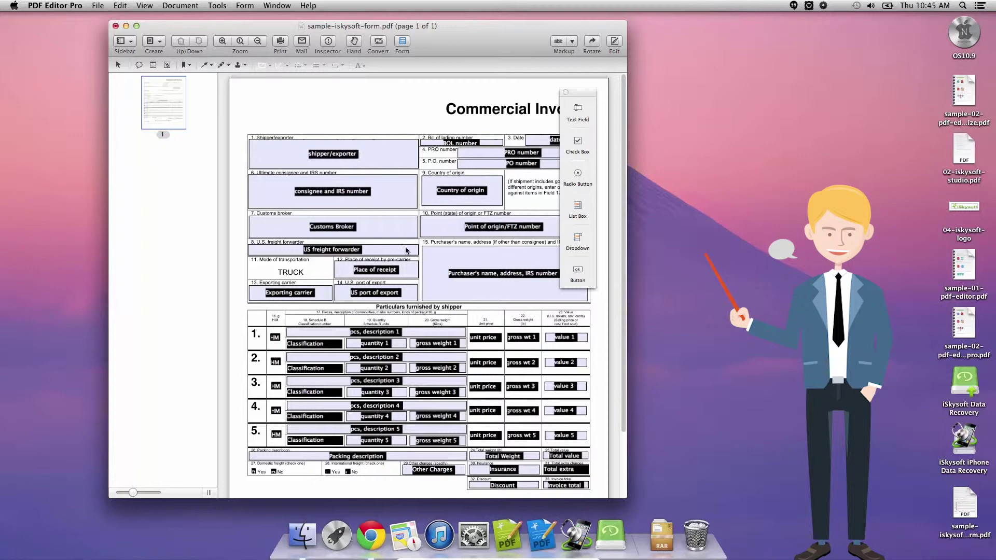
scroll(461, 293, "down", 2)
scroll(462, 294, "down", 3)
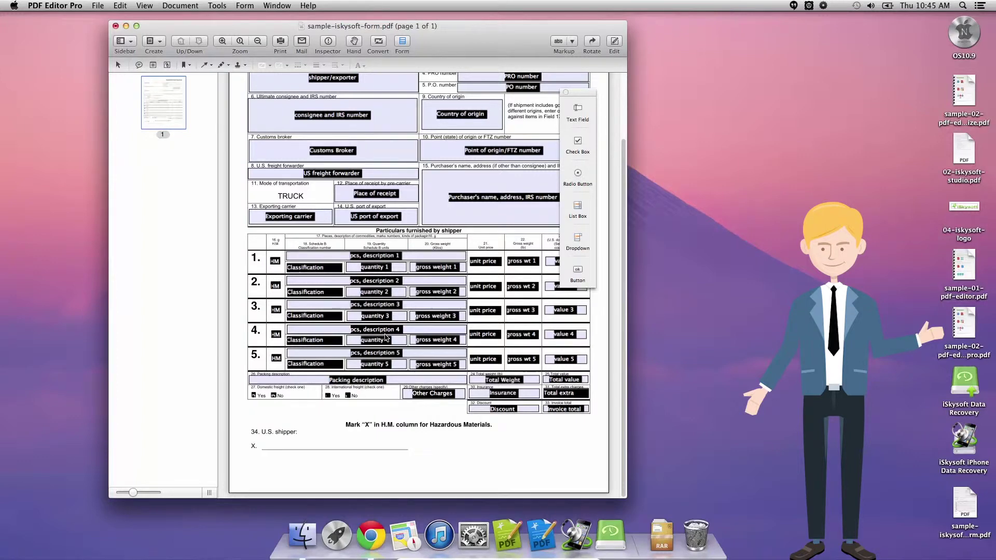
scroll(388, 242, "up", 3)
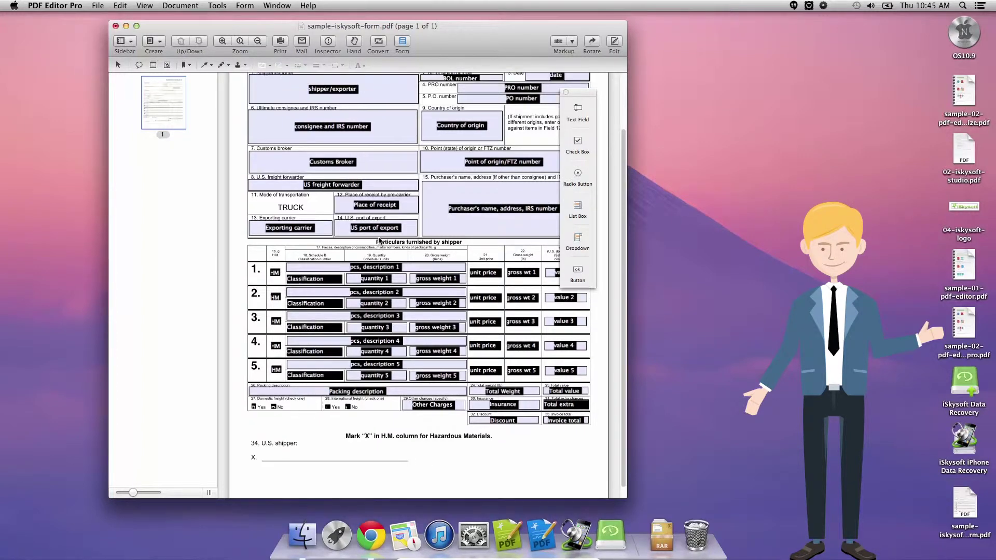
scroll(377, 242, "up", 3)
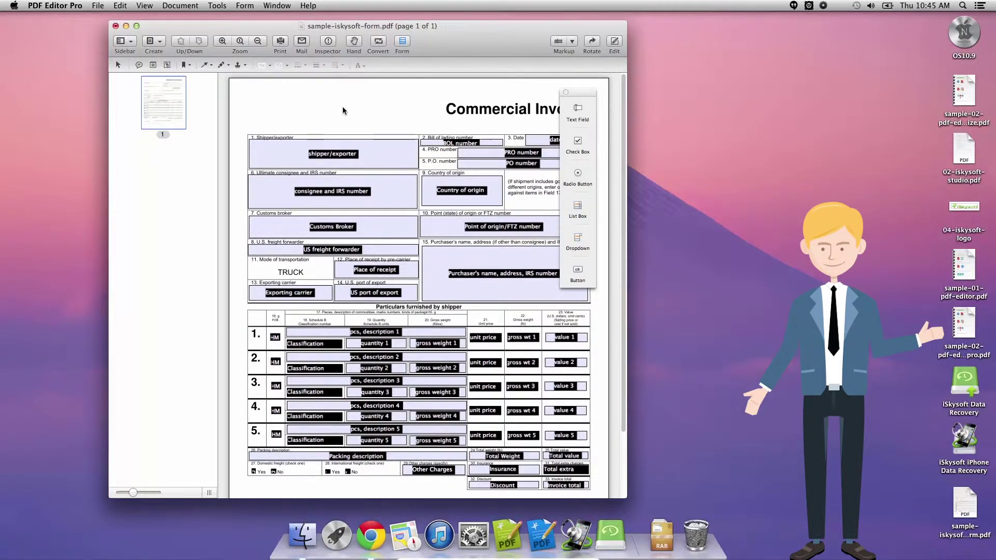
left_click(565, 92)
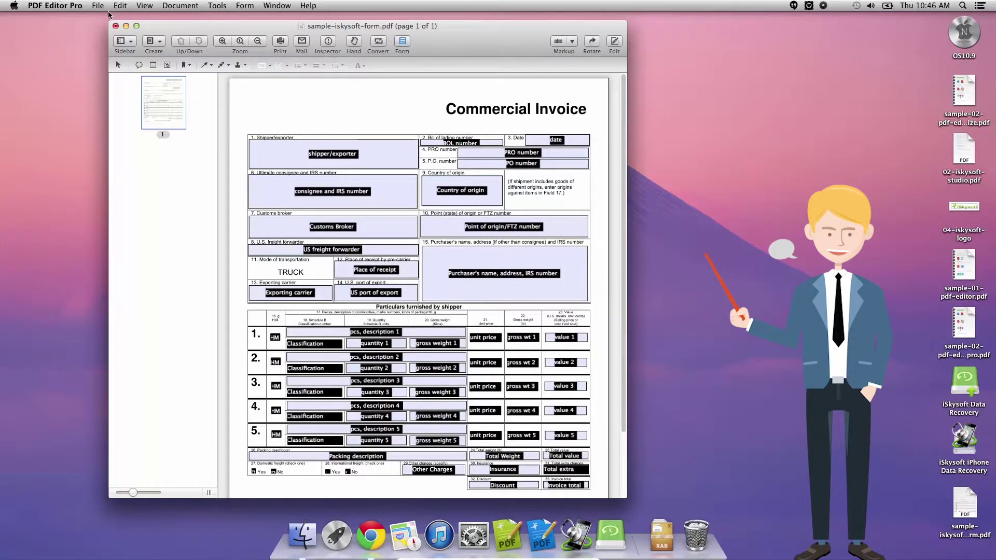
Step: Close the invoice without saving and save a new blank PDF as iSkysoft_PDFform on the Desktop
left_click(116, 26)
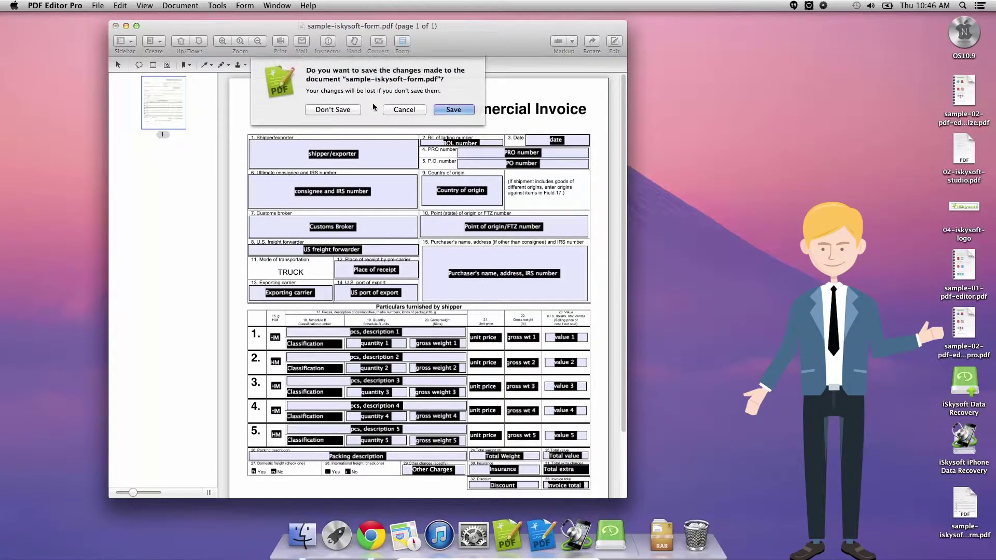
left_click(332, 111)
left_click(98, 5)
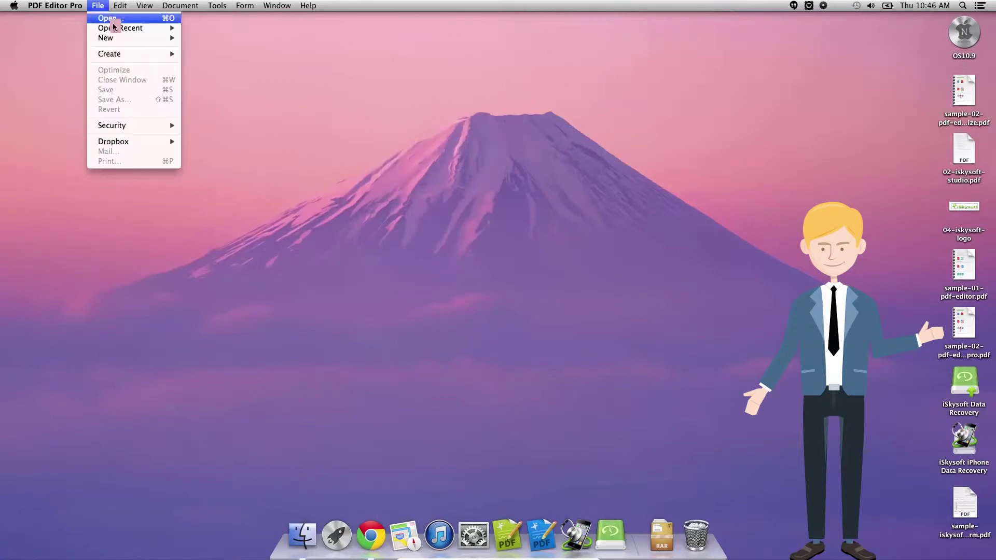
mouse_move(134, 40)
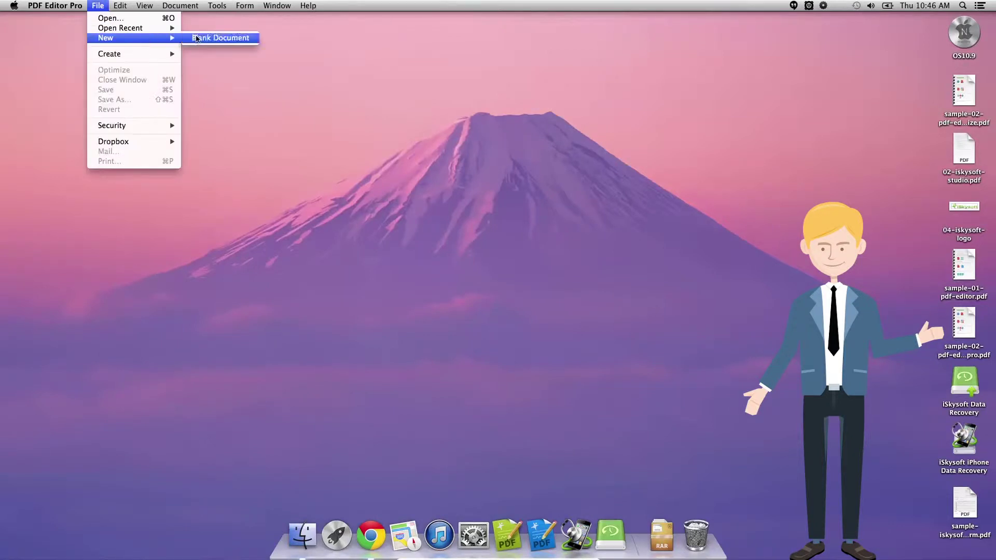
left_click(207, 36)
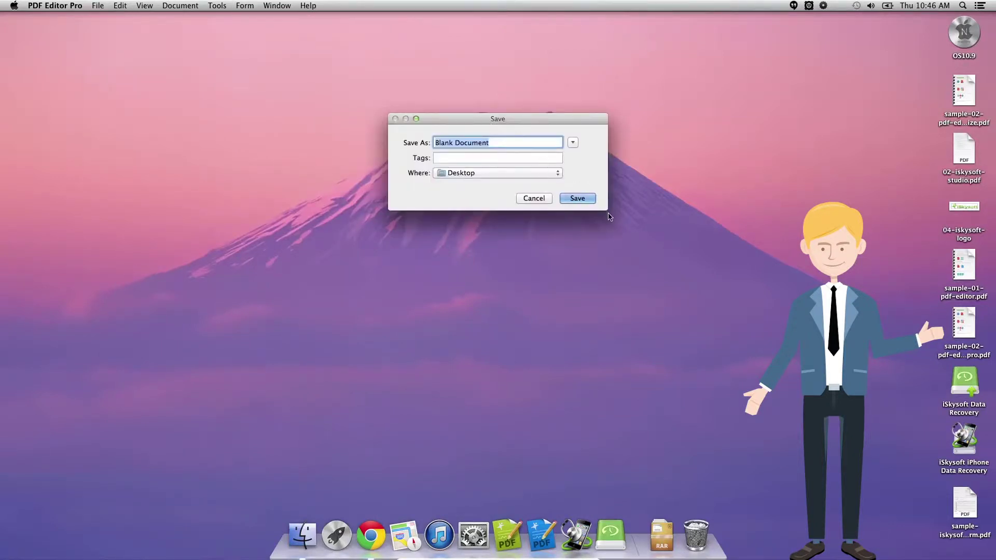
type("iS")
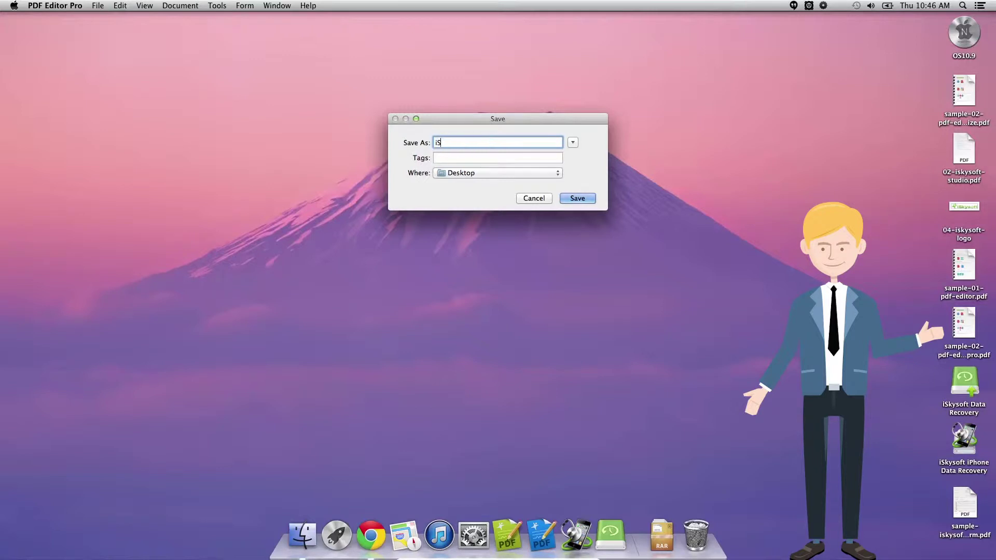
type("kysoft")
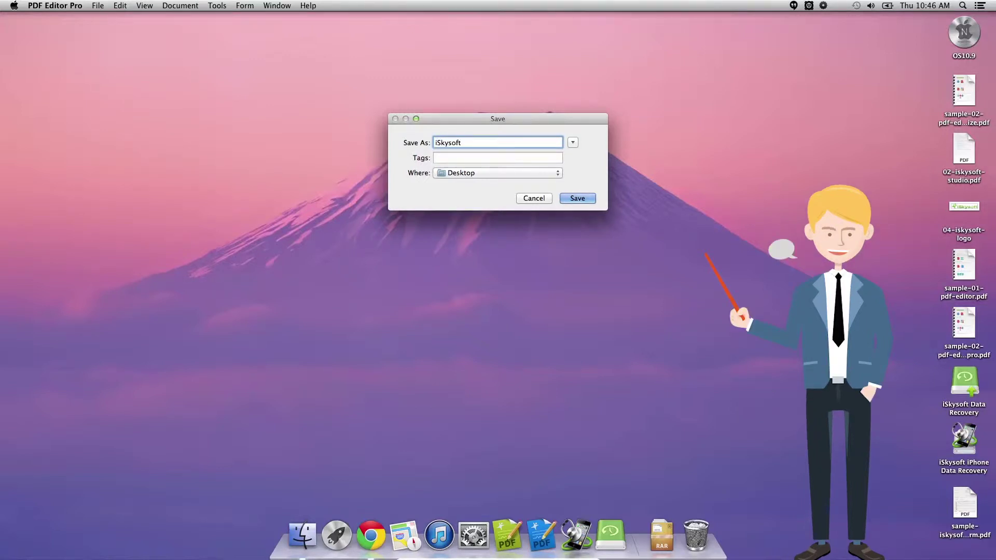
type("_PDFform")
key("Return")
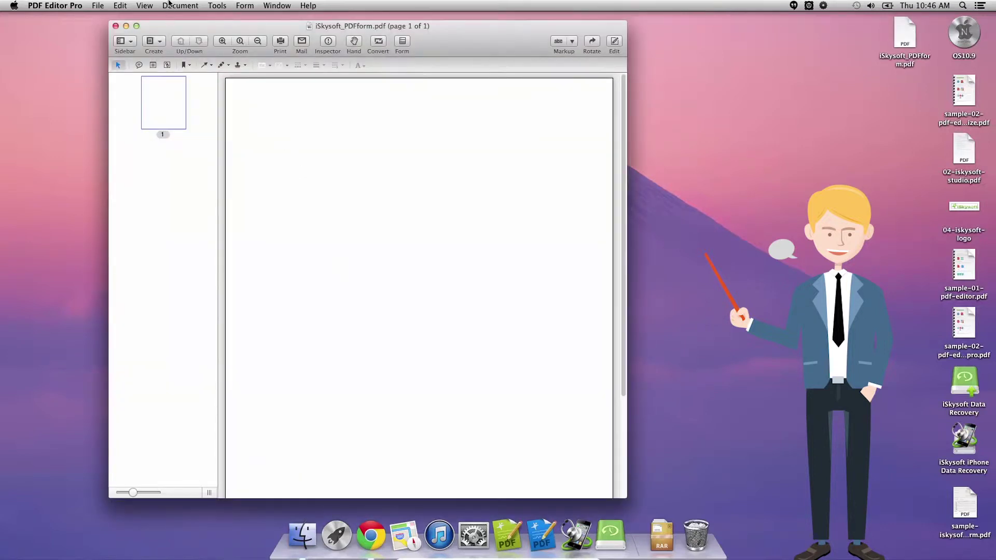
Step: Enter Edit Form mode, draw a text field near the page's top-left and stretch it taller
left_click(248, 6)
left_click(259, 18)
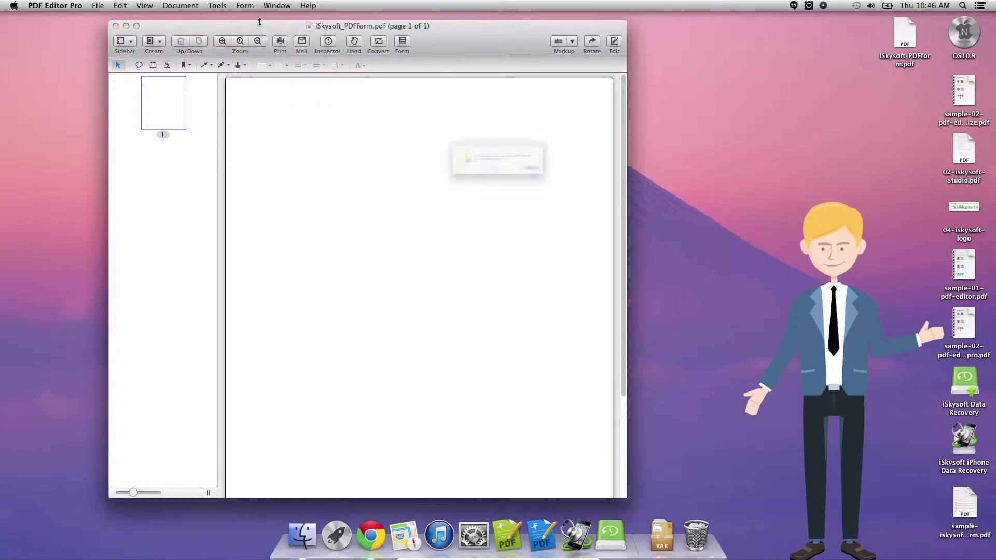
left_click(574, 182)
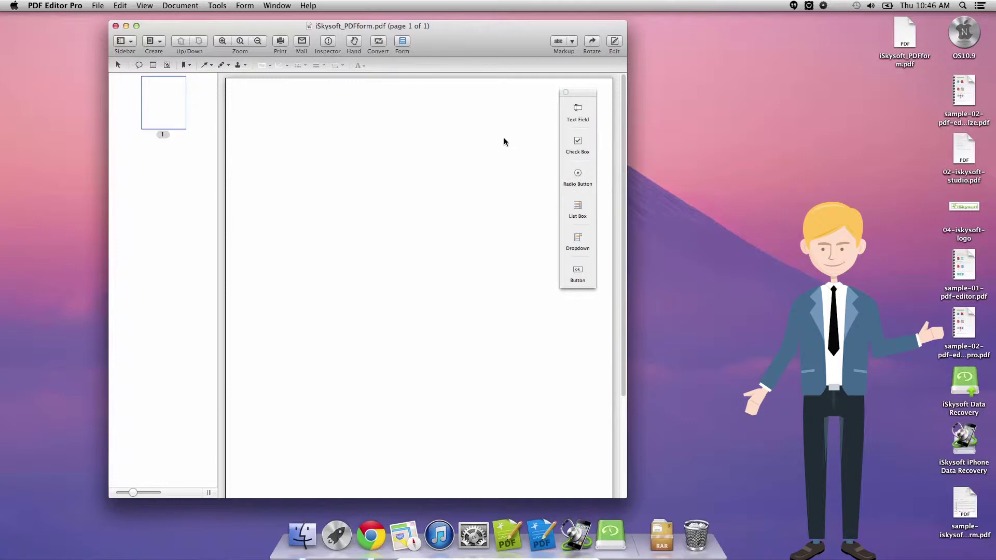
left_click(580, 109)
left_click_drag(581, 111, 248, 118)
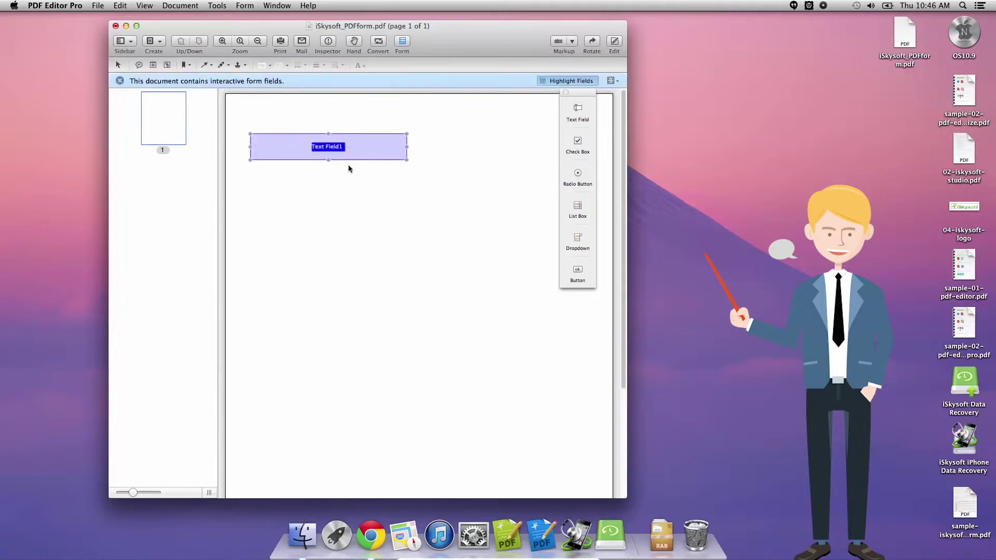
left_click_drag(327, 157, 331, 196)
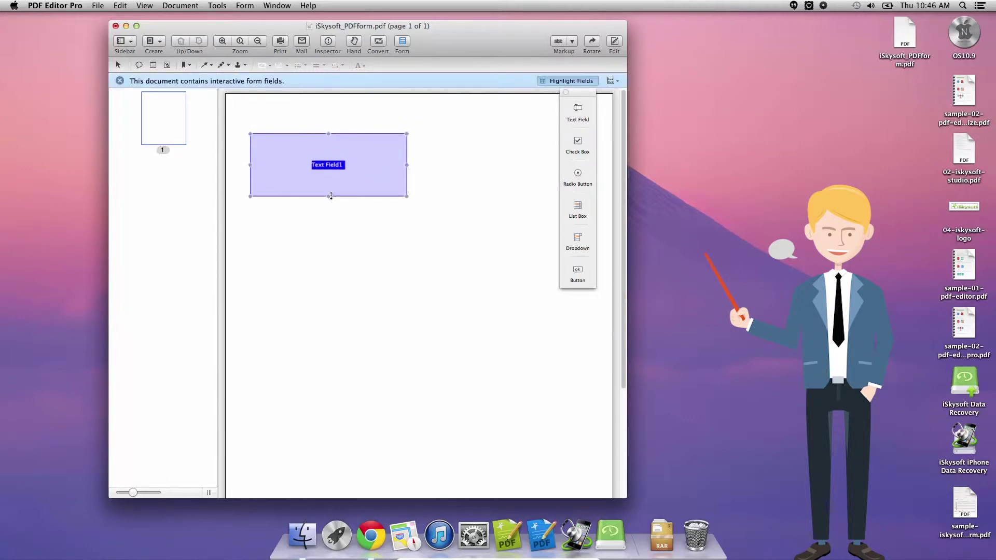
Step: Name the text field 'Name', give it the tooltip 'What's your name', and set font size 24
double_click(336, 166)
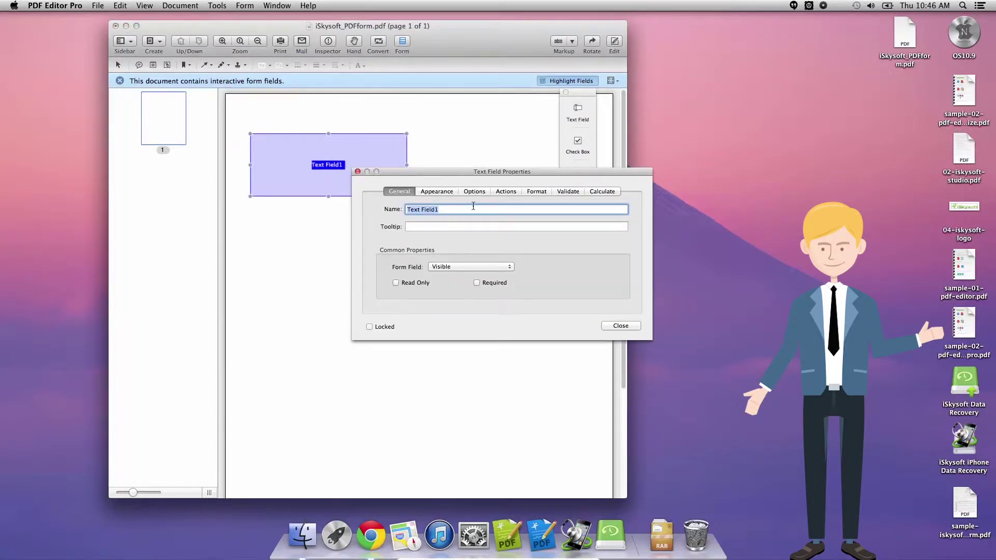
type("N")
left_click(429, 226)
type("Name")
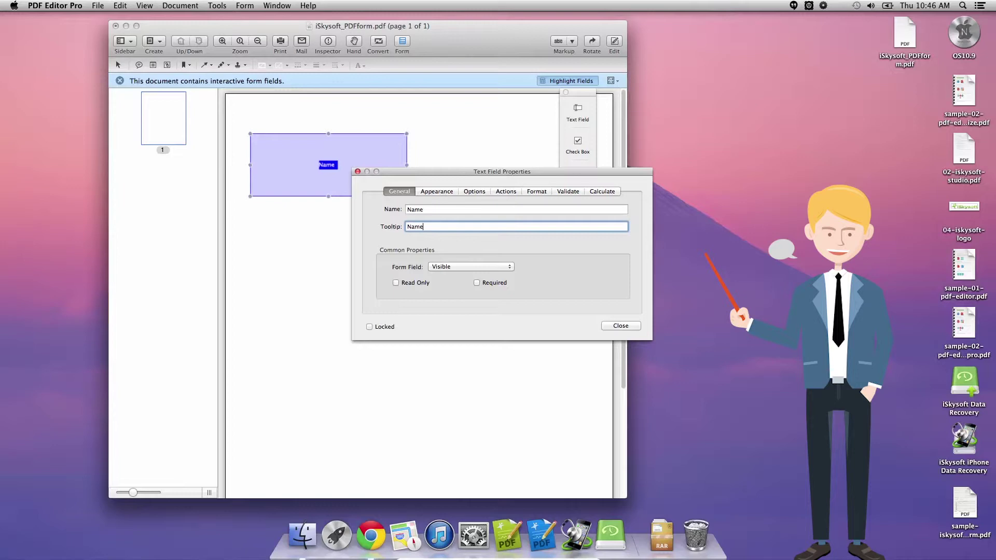
type("What's your name")
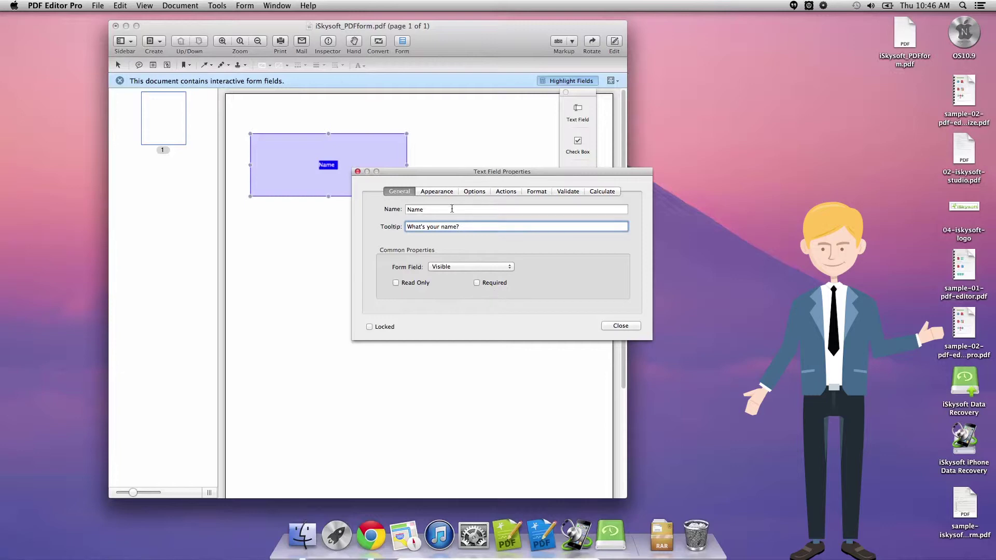
left_click(439, 191)
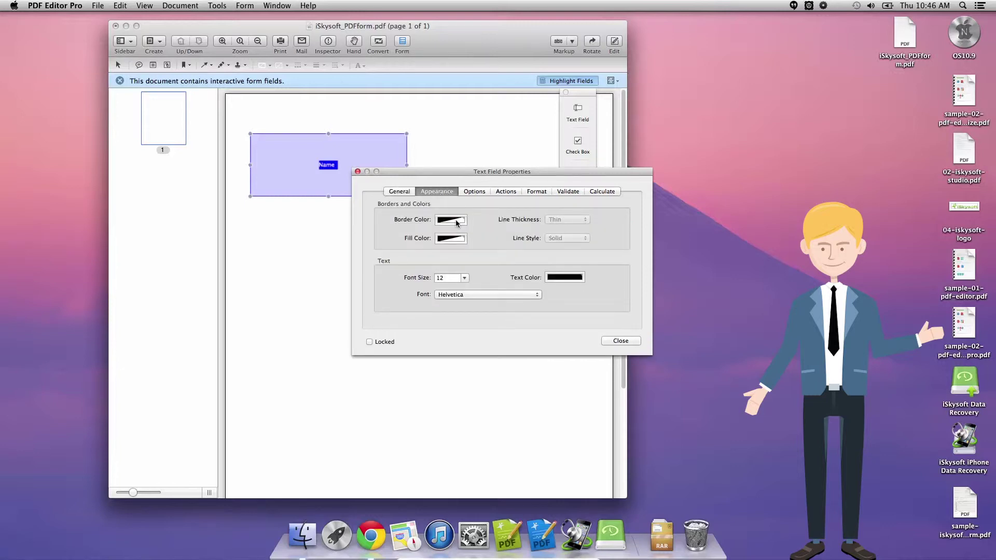
left_click(464, 278)
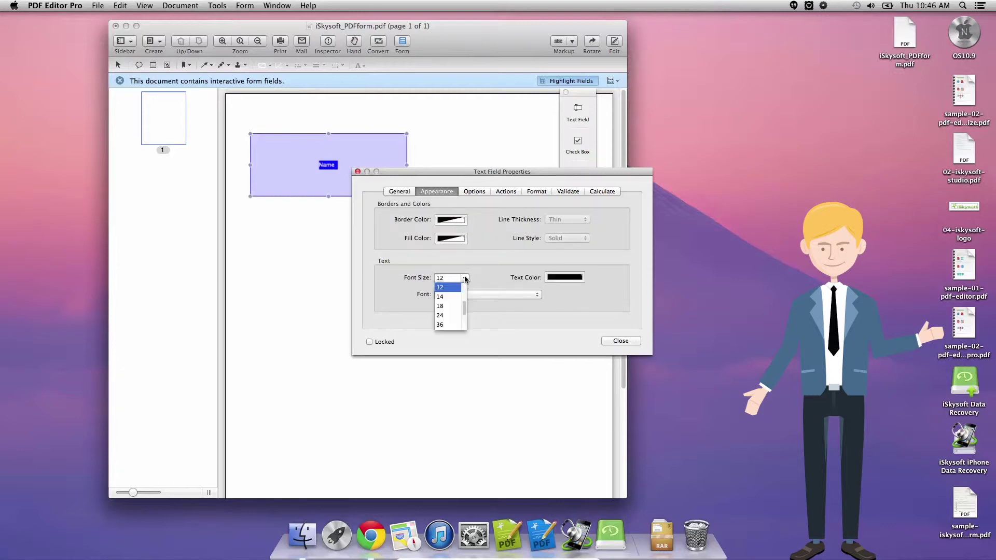
left_click(447, 315)
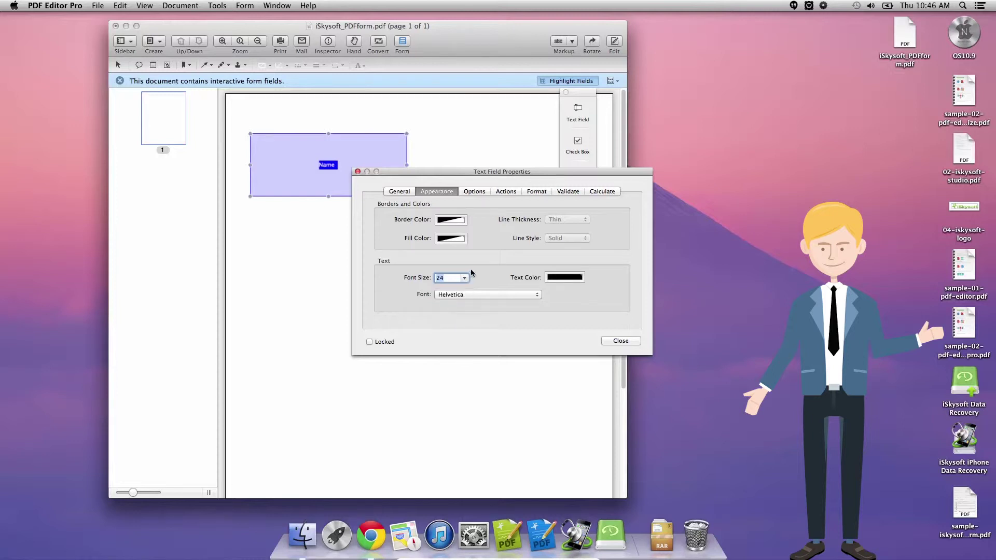
Step: Try and clear a default value, then keep the Mouse Up / Open a web link action settings
left_click(475, 192)
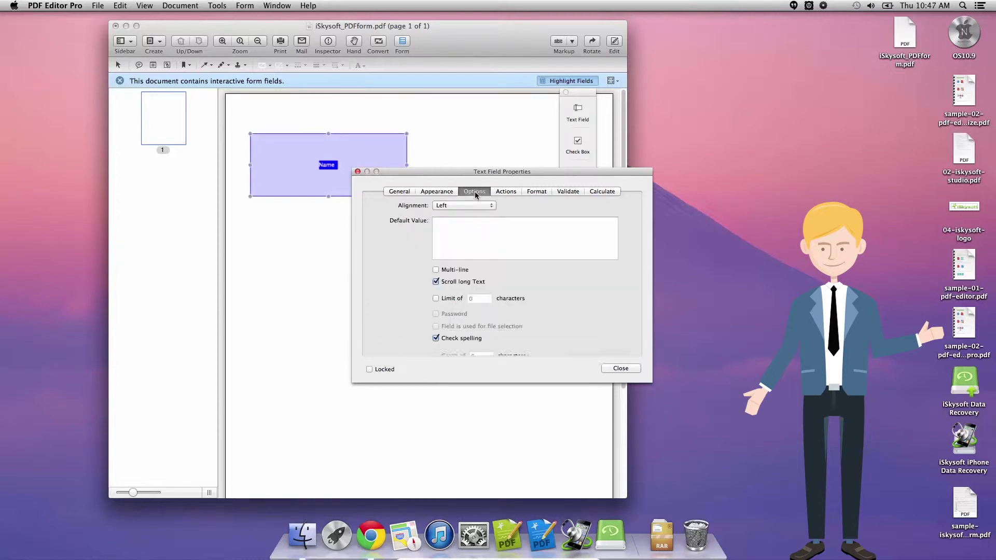
left_click(472, 235)
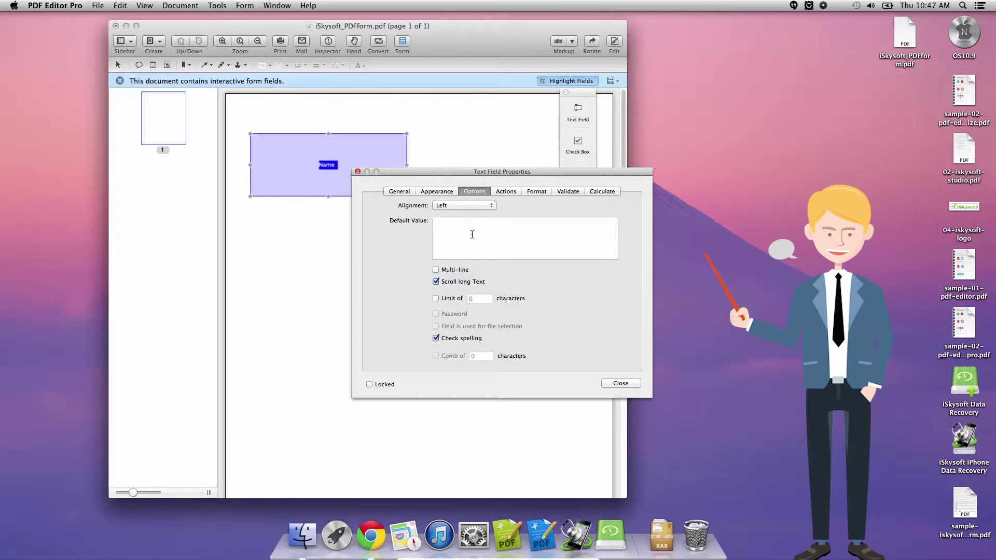
type("Conrad")
key("BackSpace")
key("BackSpace")
left_click(505, 191)
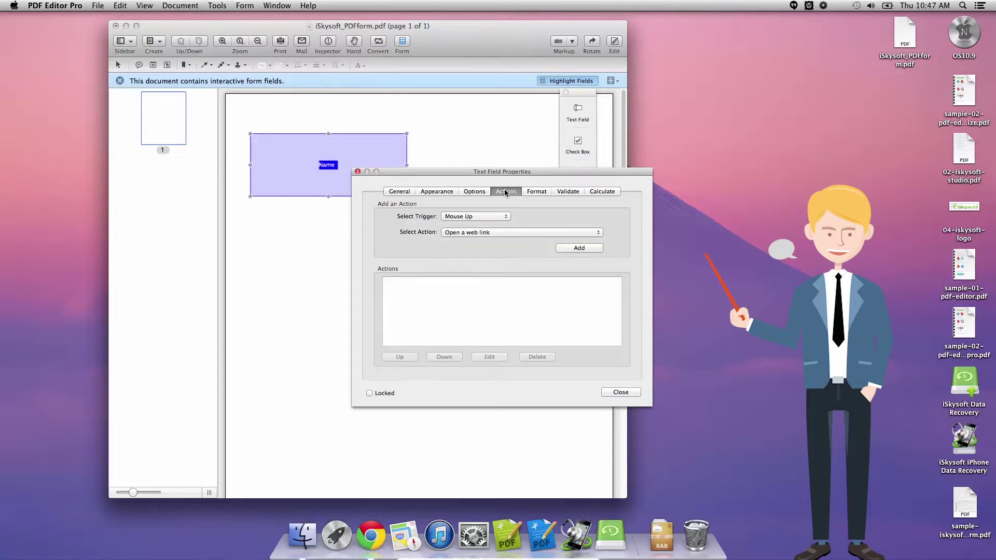
left_click(491, 217)
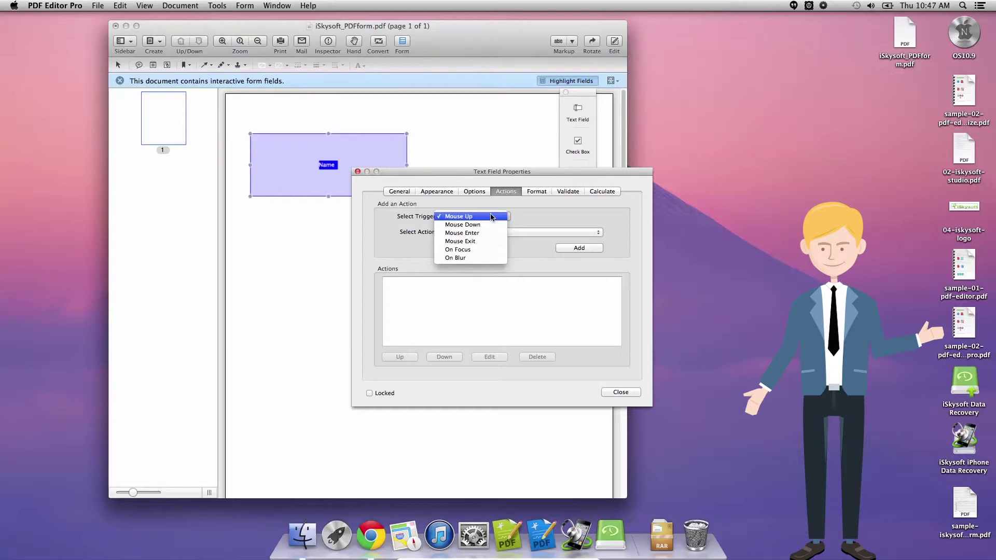
left_click(491, 217)
left_click(482, 234)
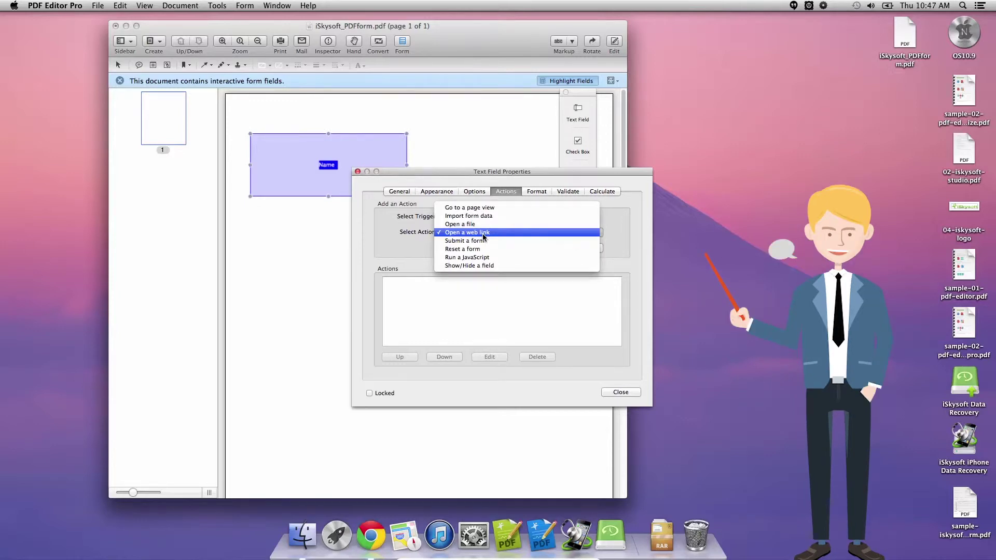
left_click(483, 234)
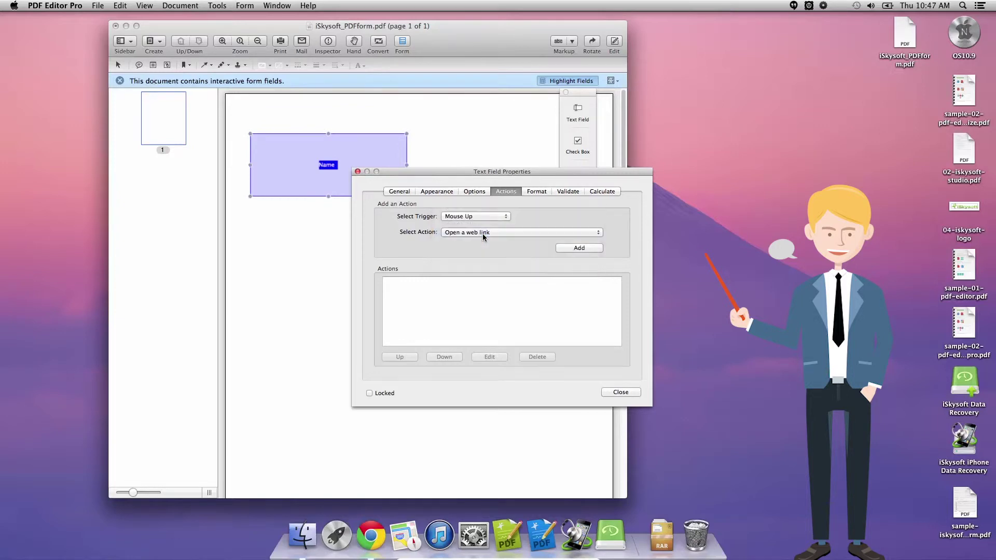
Step: Leave the Format category at None, view the Validate and Calculate tabs, and close the properties
left_click(536, 192)
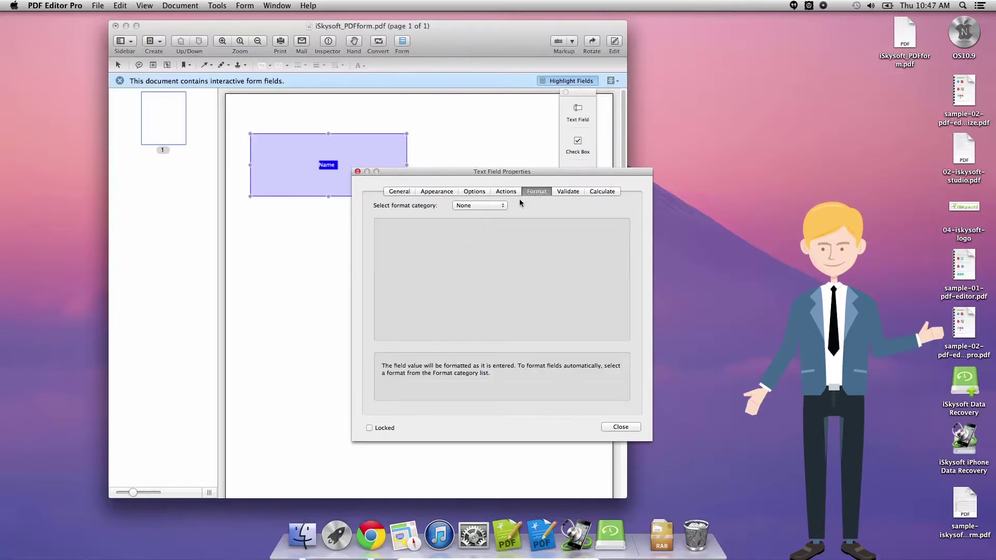
left_click(497, 205)
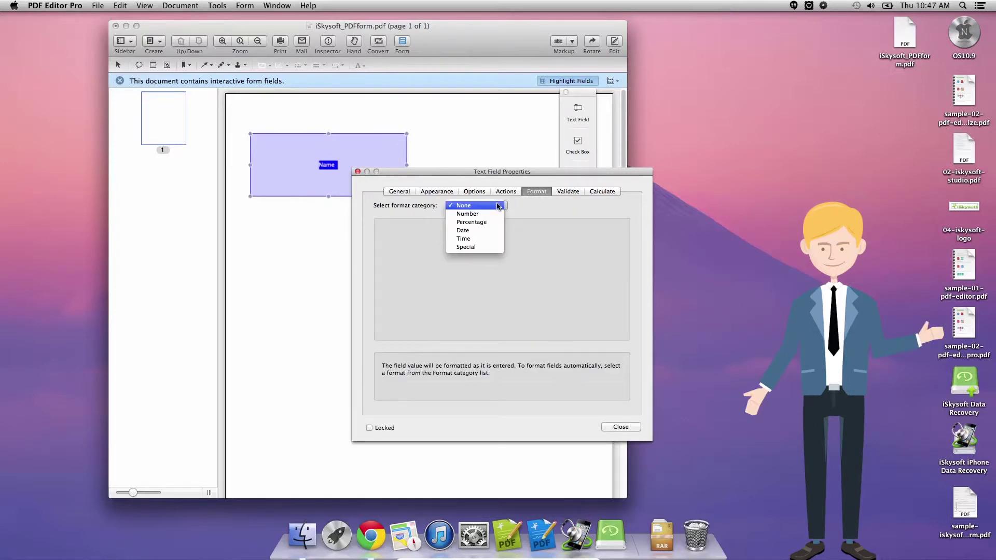
left_click(582, 192)
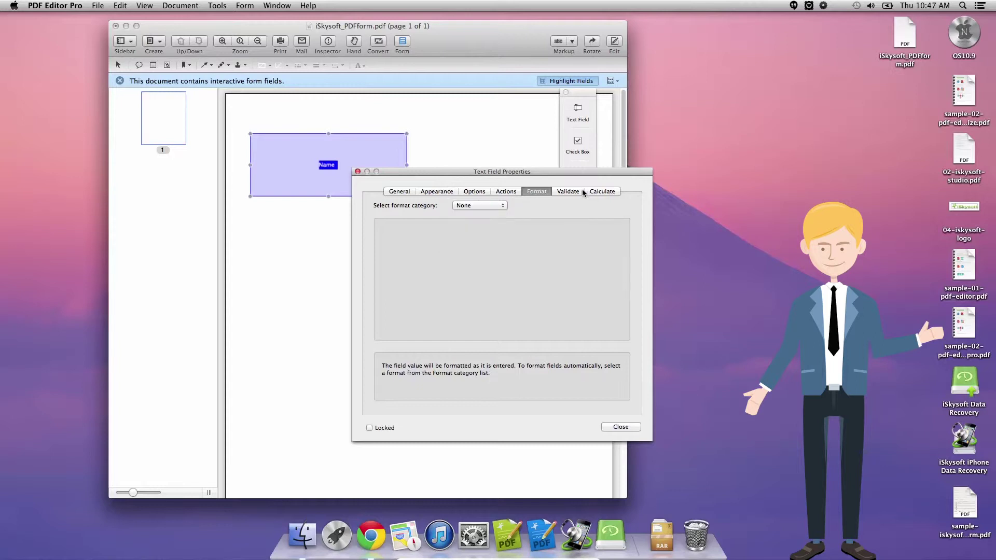
left_click(576, 191)
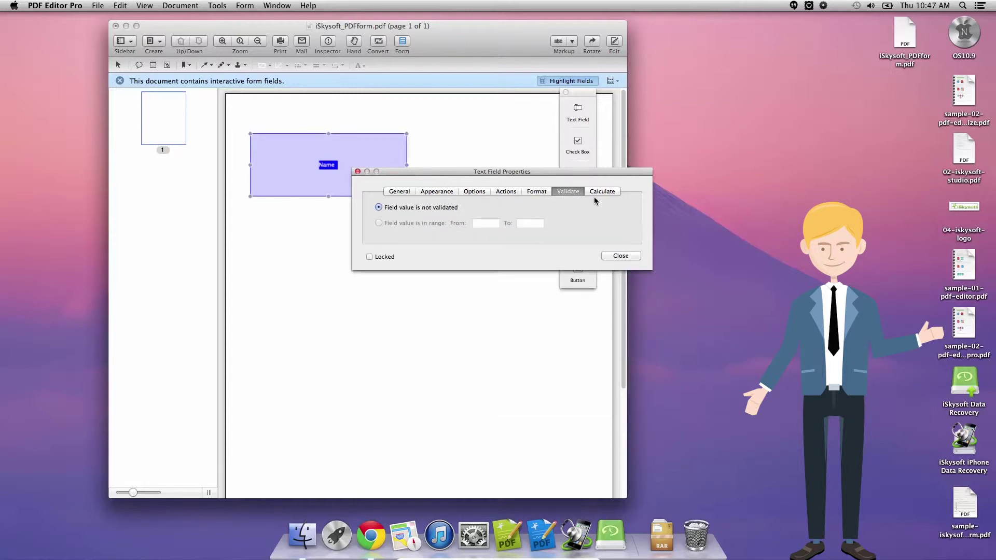
left_click(595, 192)
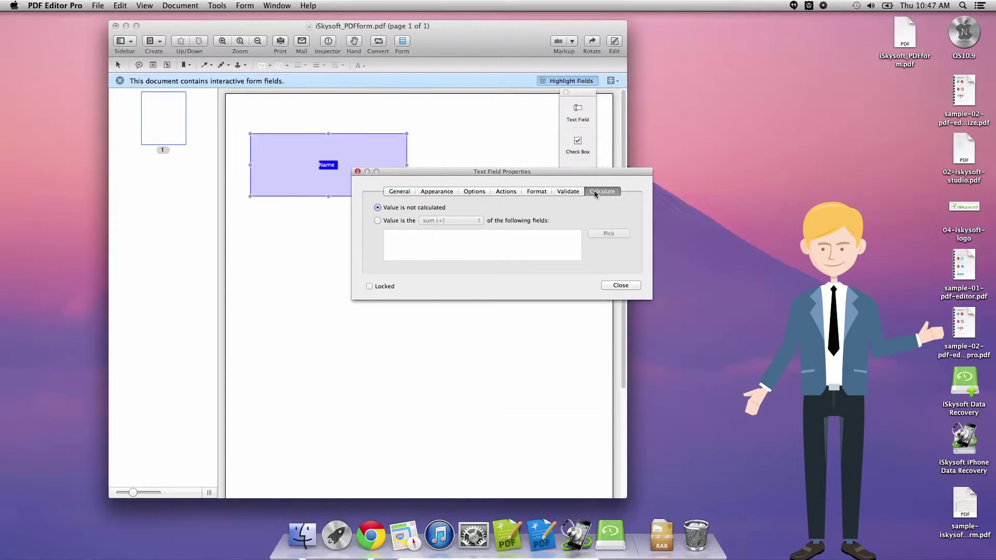
left_click(615, 286)
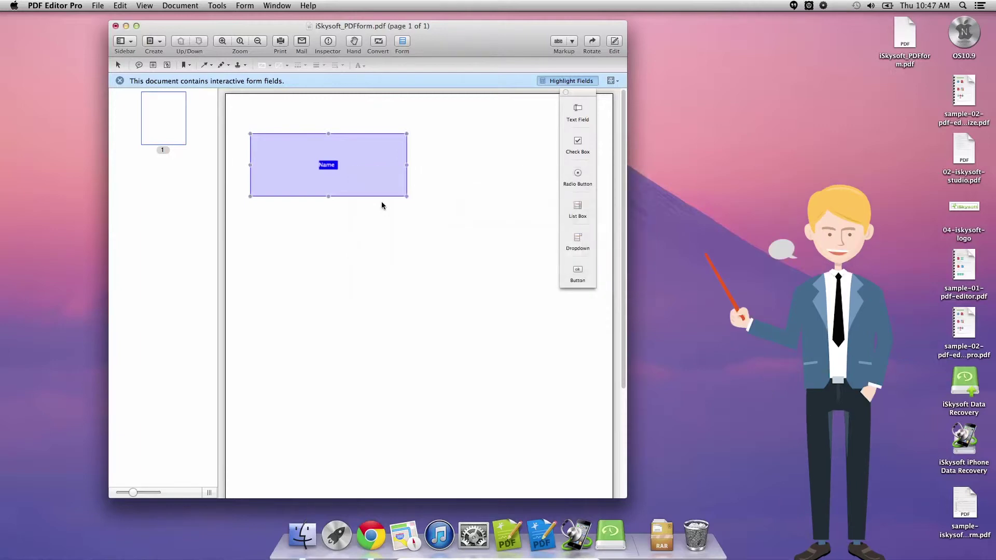
Step: Nudge the Name field slightly right and place a check box just to its right
left_click(416, 272)
left_click_drag(371, 177, 381, 180)
left_click(415, 275)
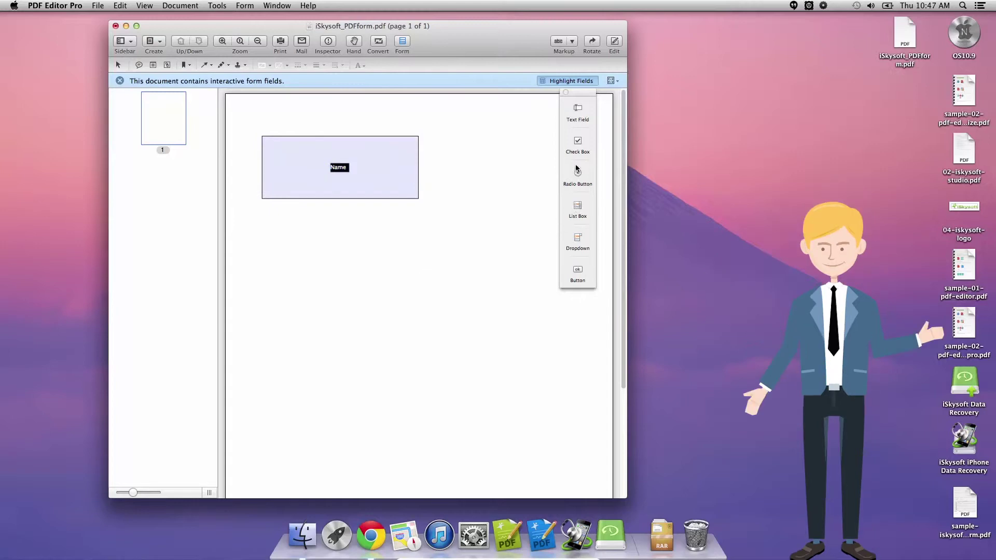
left_click(577, 141)
left_click(510, 162)
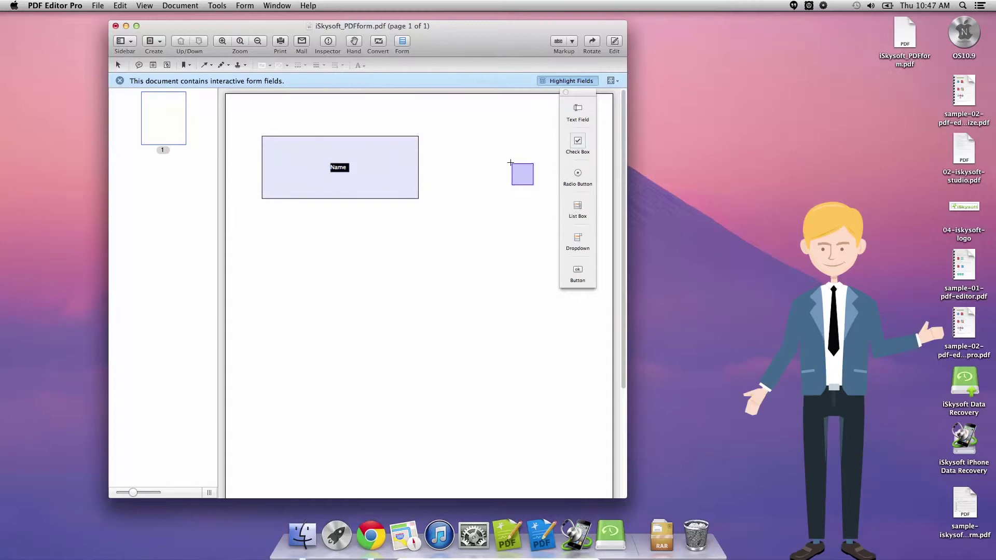
left_click(425, 175)
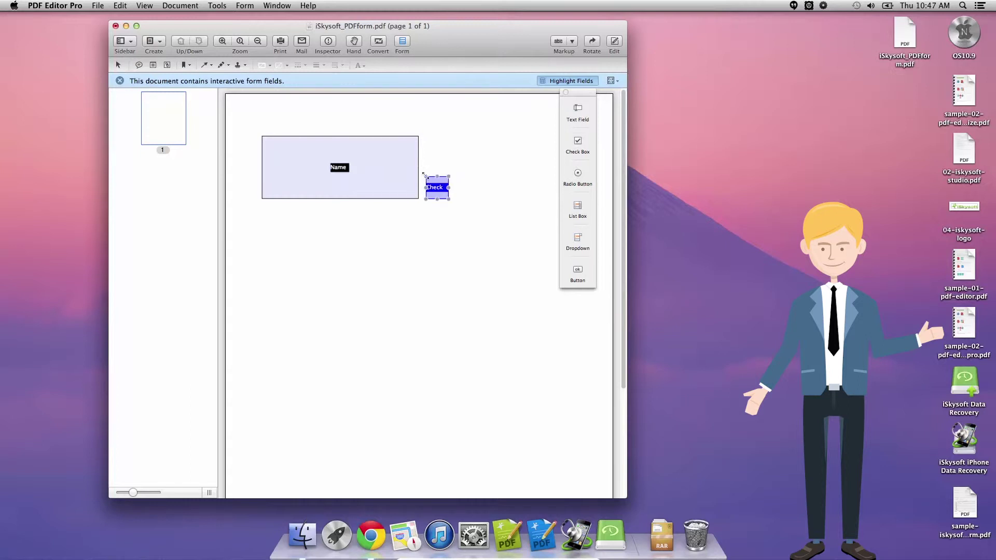
Step: Review Check Box1's General, Appearance, Options and Actions properties, then close them
double_click(439, 185)
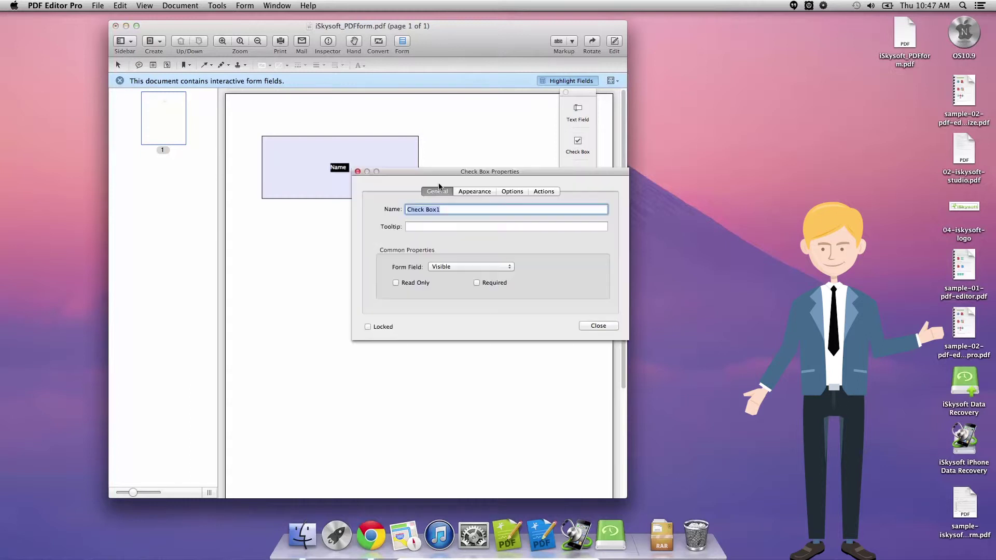
left_click(450, 210)
left_click_drag(450, 210, 355, 215)
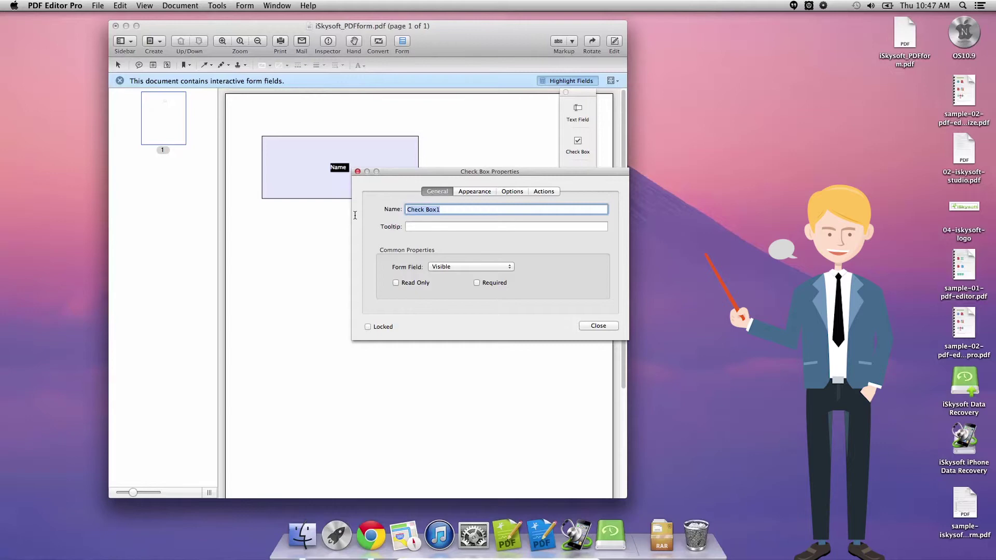
left_click(486, 193)
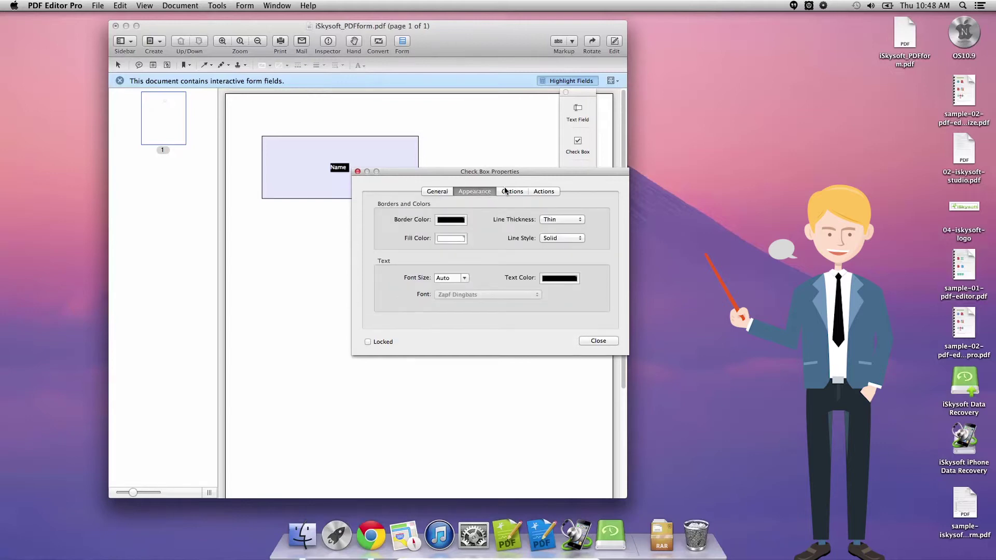
left_click(507, 191)
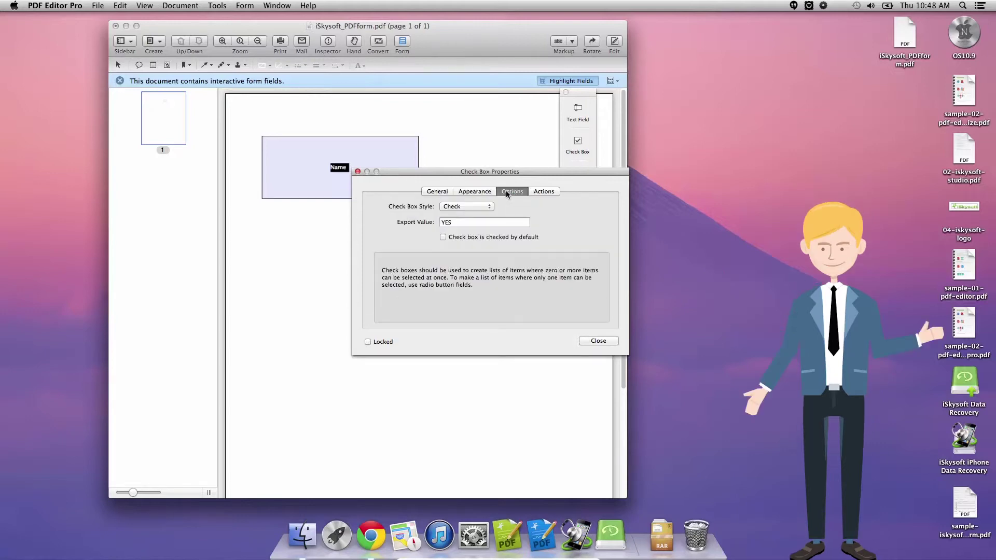
left_click(546, 192)
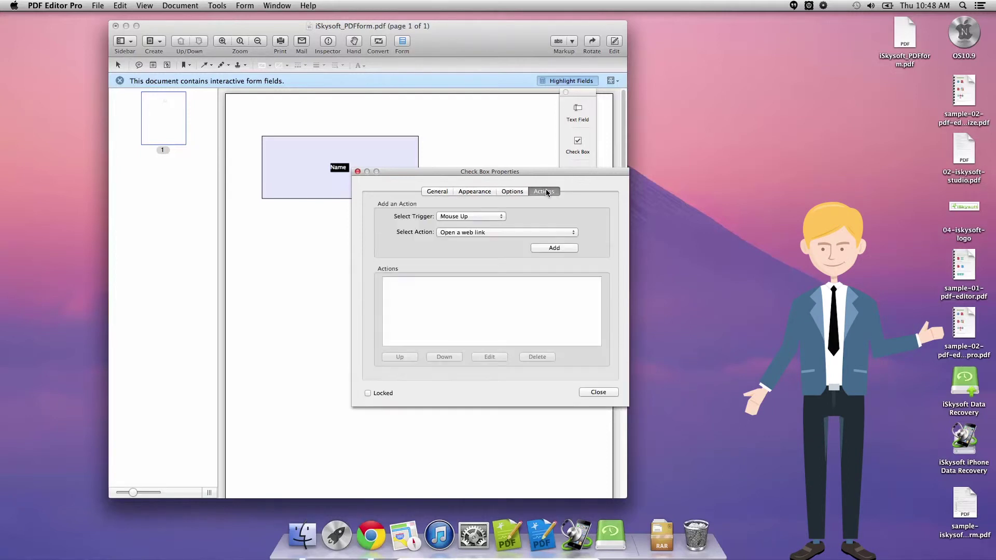
left_click(592, 393)
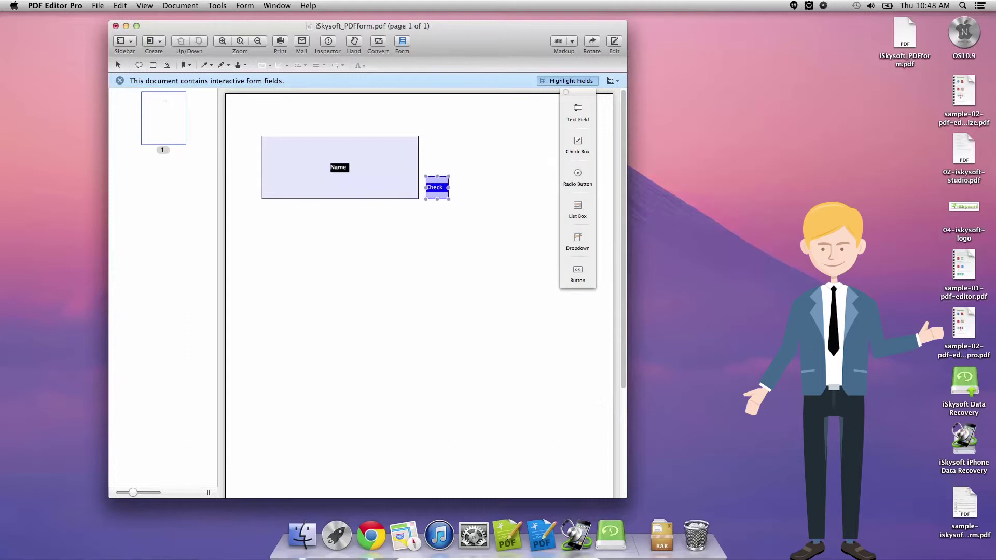
Step: Add a radio button and a large list box below the Name field
left_click(578, 176)
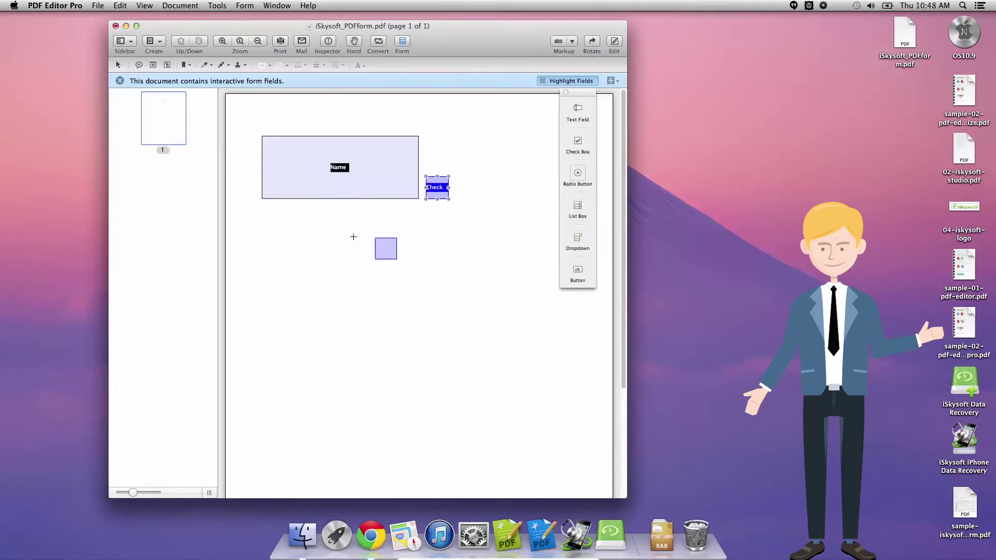
left_click(261, 207)
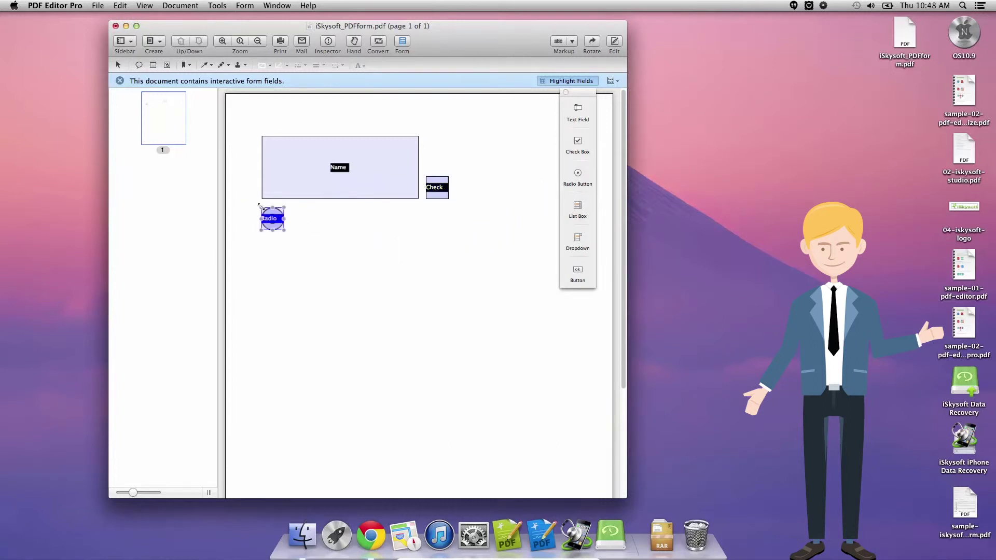
left_click(578, 207)
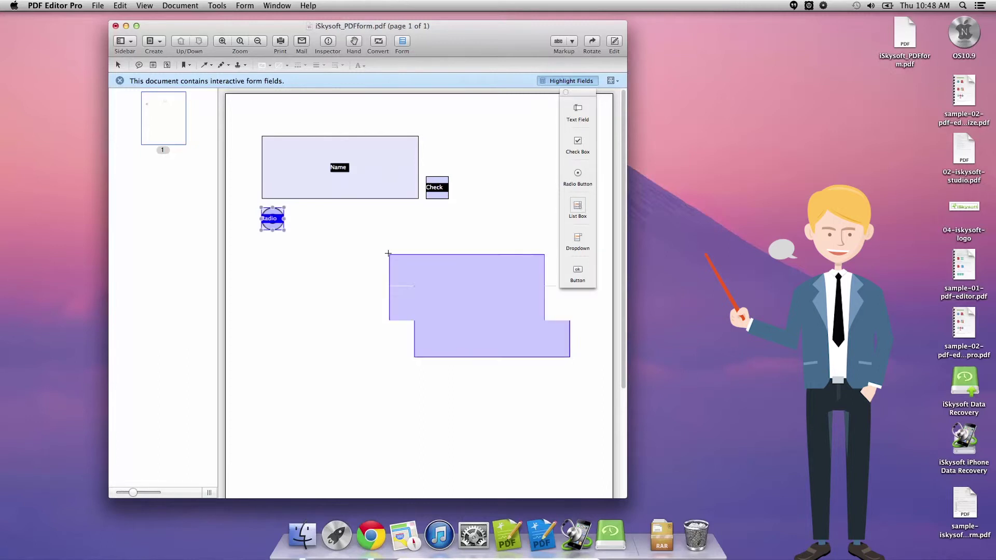
left_click(293, 203)
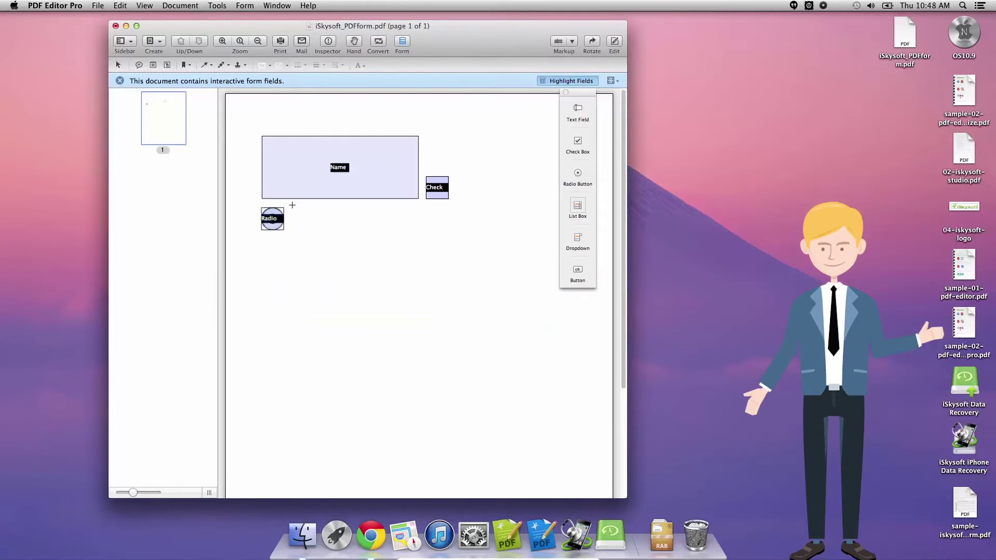
Step: Review List Box1's Appearance and Options properties, close them, and close the form document
double_click(374, 258)
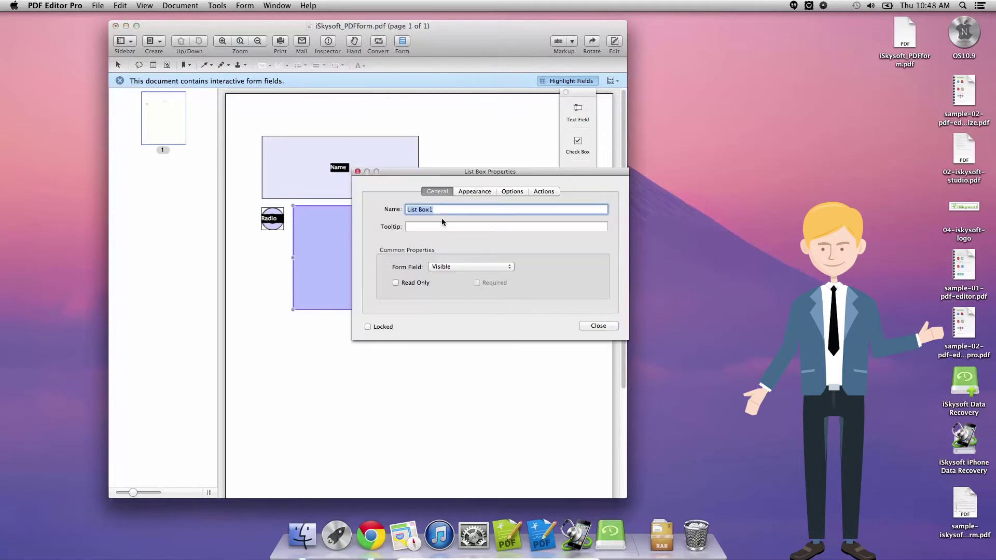
left_click(474, 192)
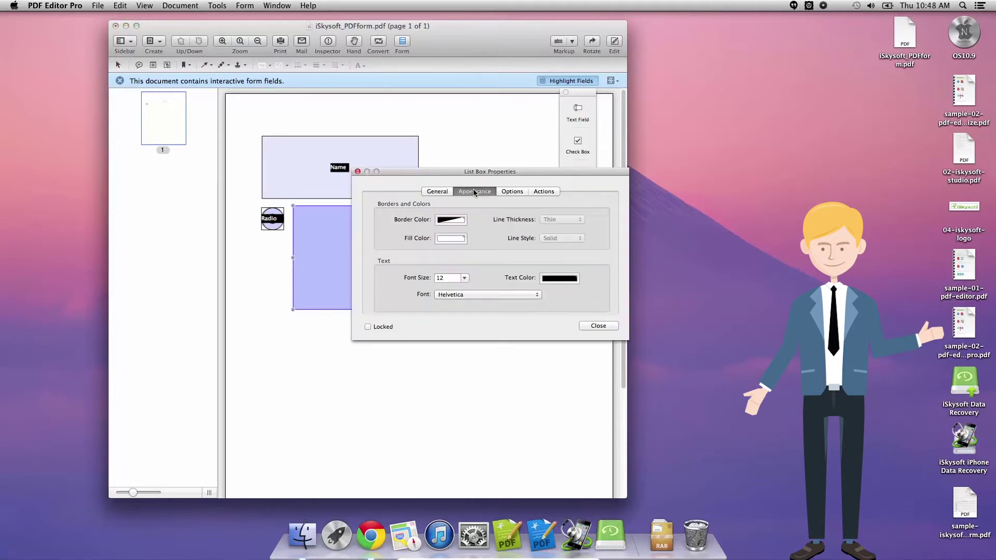
left_click(511, 192)
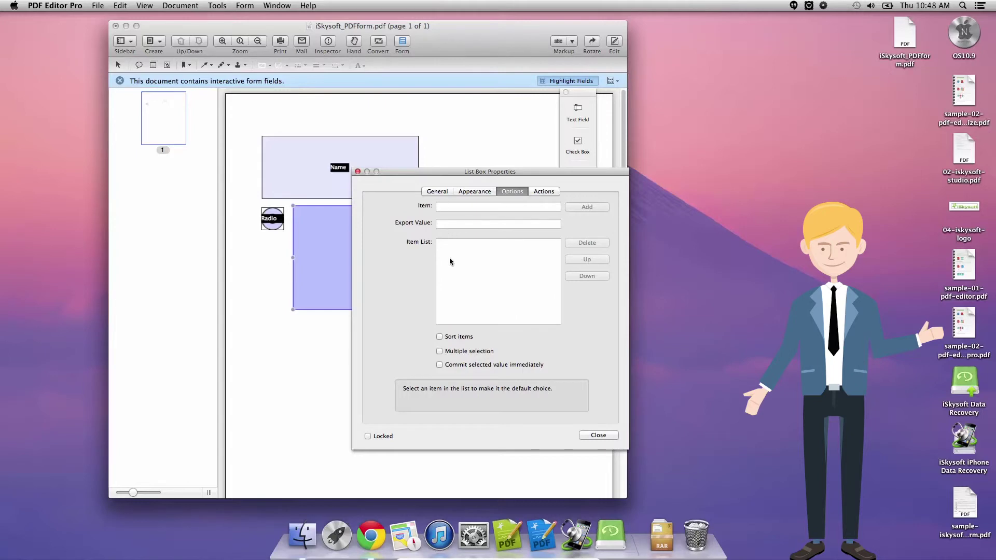
left_click(603, 436)
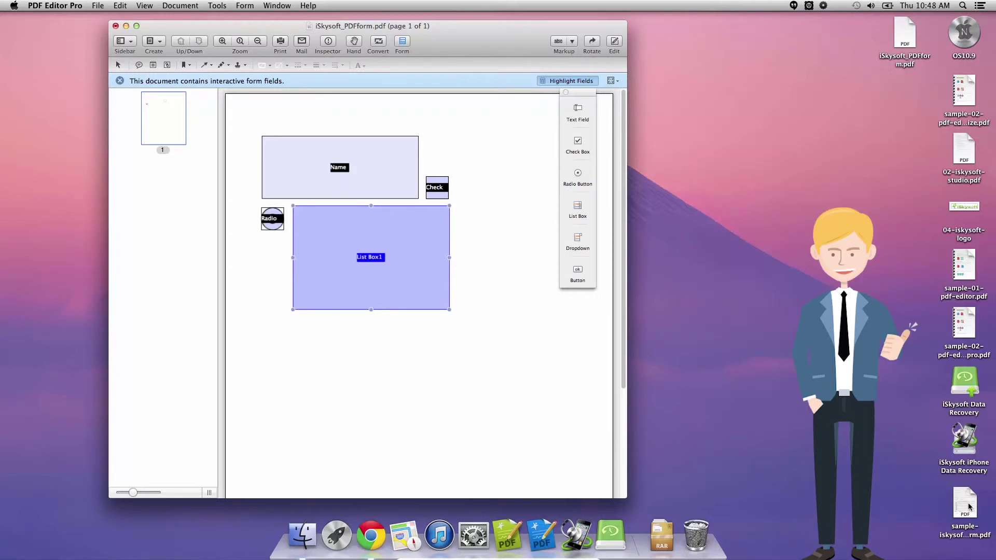
left_click(116, 25)
Step: Discard the form's changes and reopen sample-iskysoft-form.pdf from the recent files
left_click(341, 112)
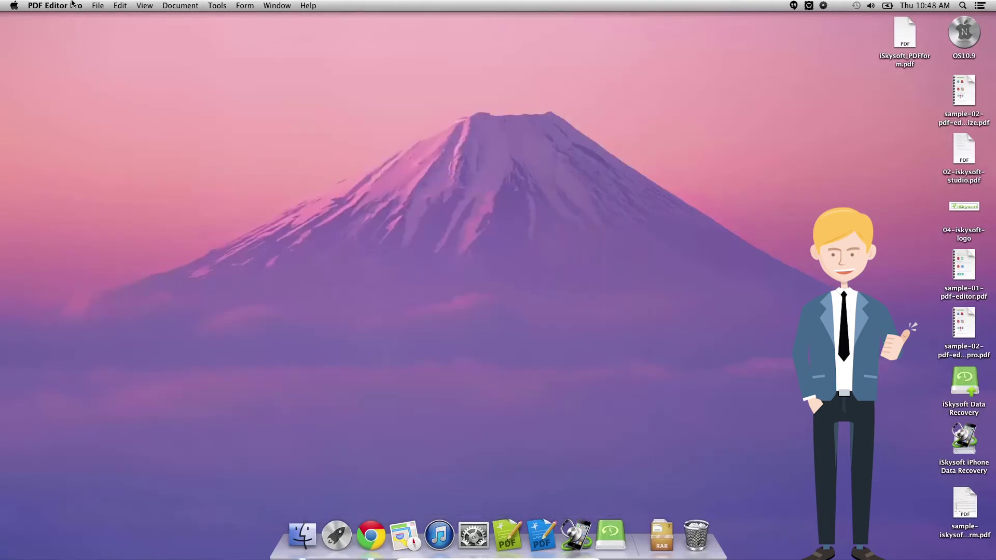
left_click(97, 4)
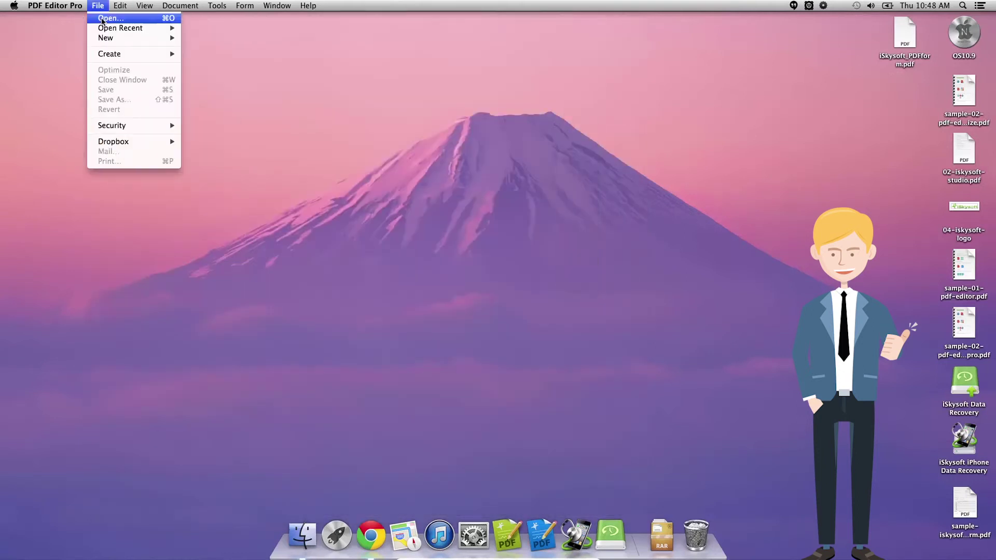
mouse_move(106, 28)
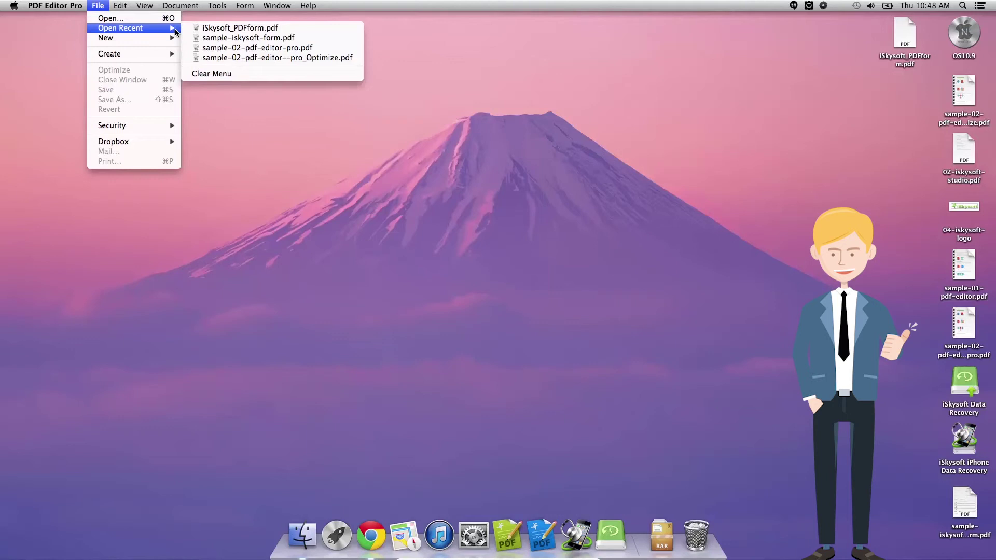
left_click(203, 36)
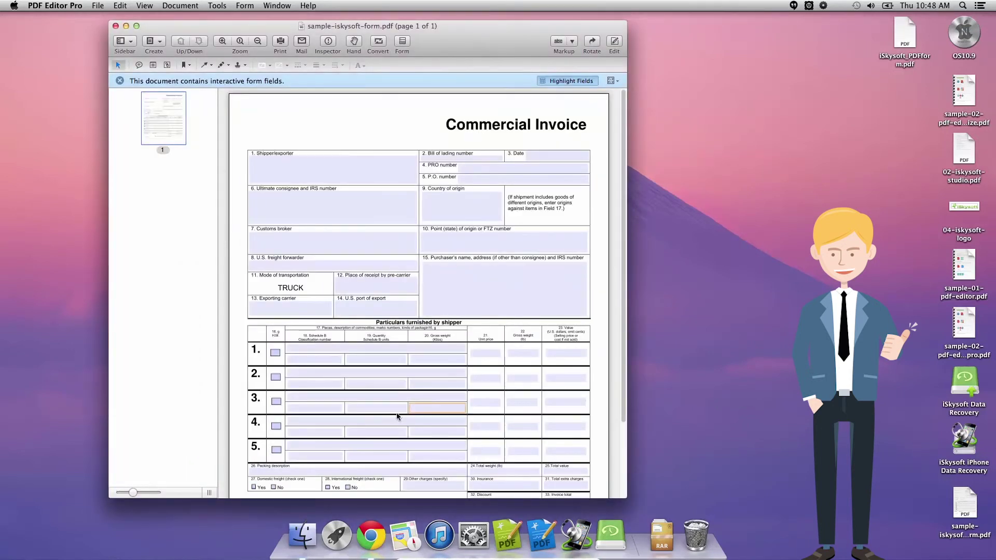
Step: Tick the row-1 hazardous-material box and field 28's No box, then close the invoice
left_click(275, 351)
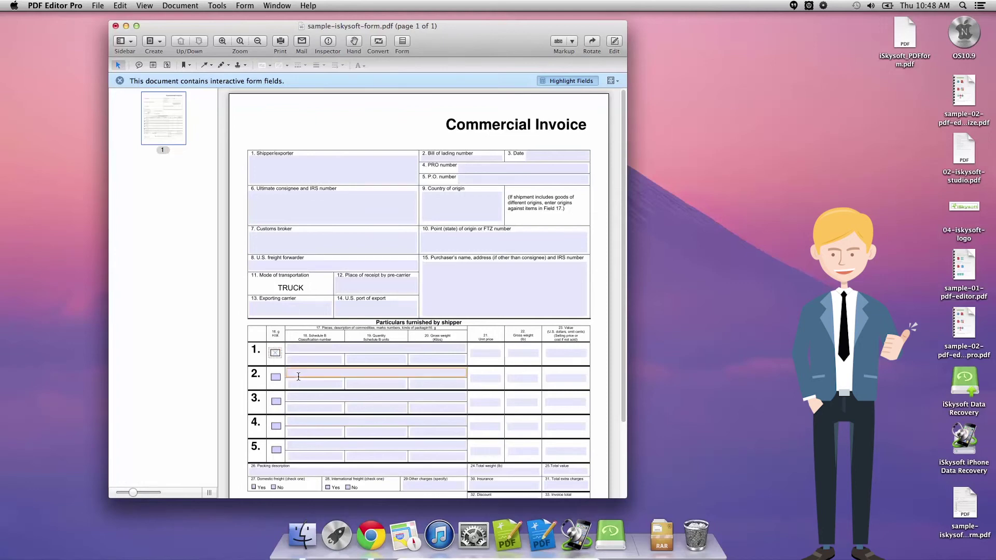
scroll(312, 383, "down", 1)
scroll(490, 392, "down", 5)
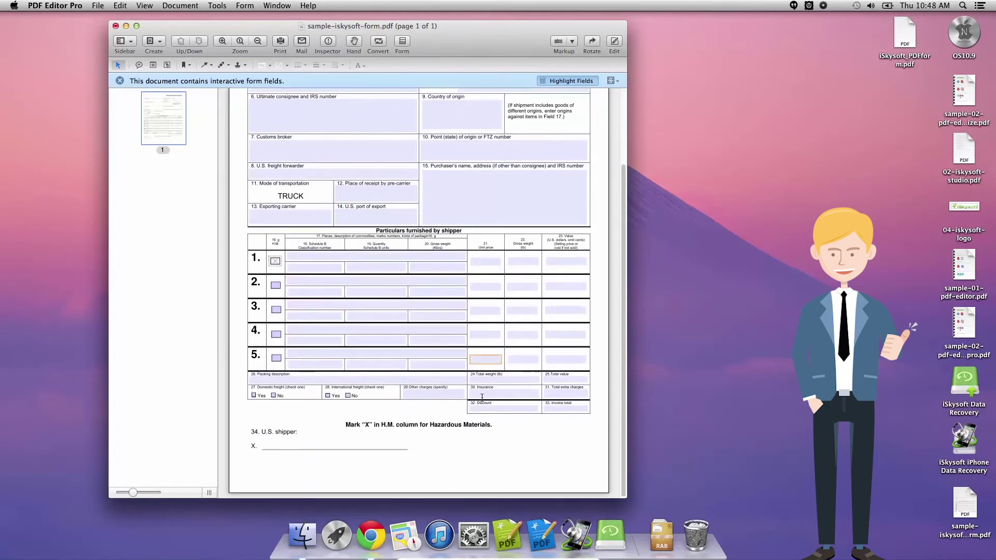
left_click(343, 395)
left_click(347, 396)
scroll(328, 428, "up", 2)
scroll(327, 428, "up", 5)
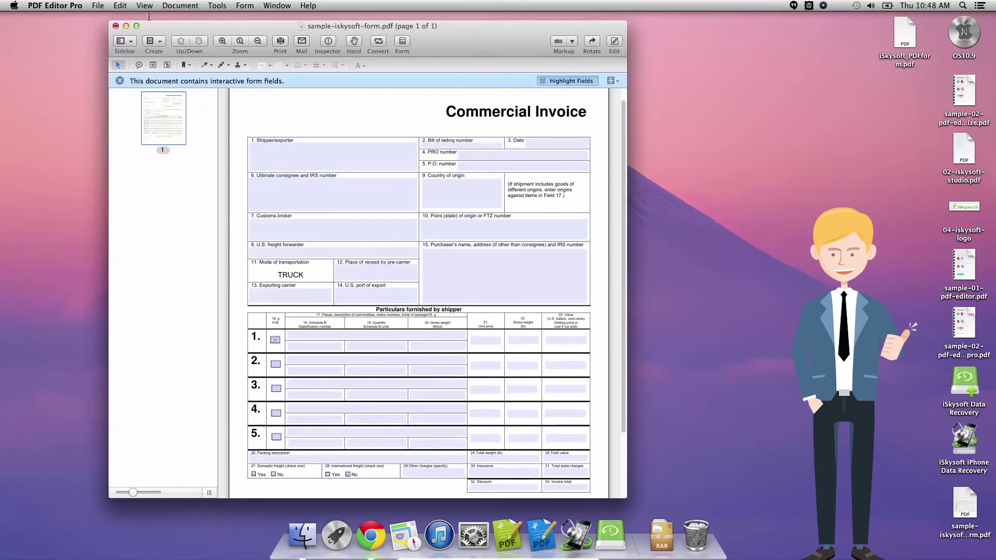
left_click(115, 27)
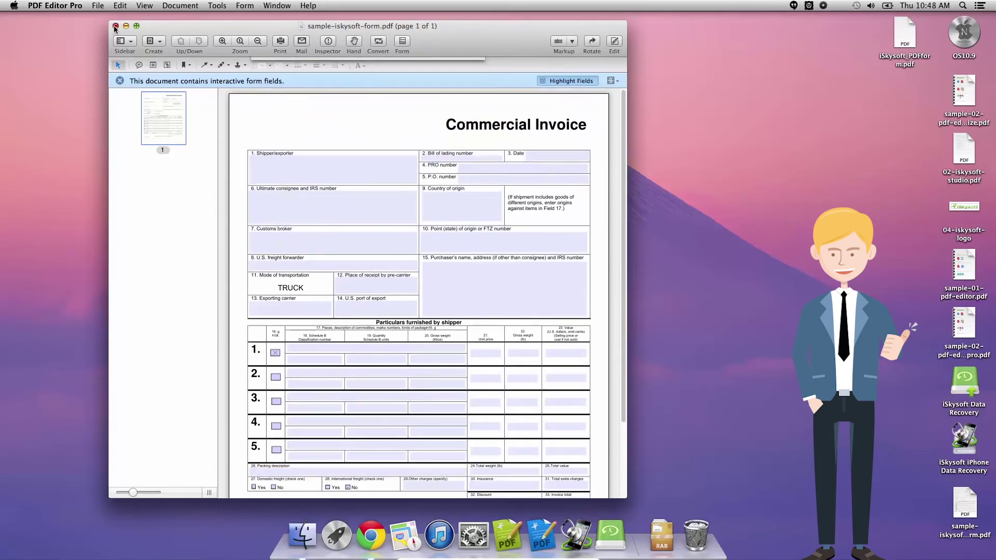
left_click(342, 110)
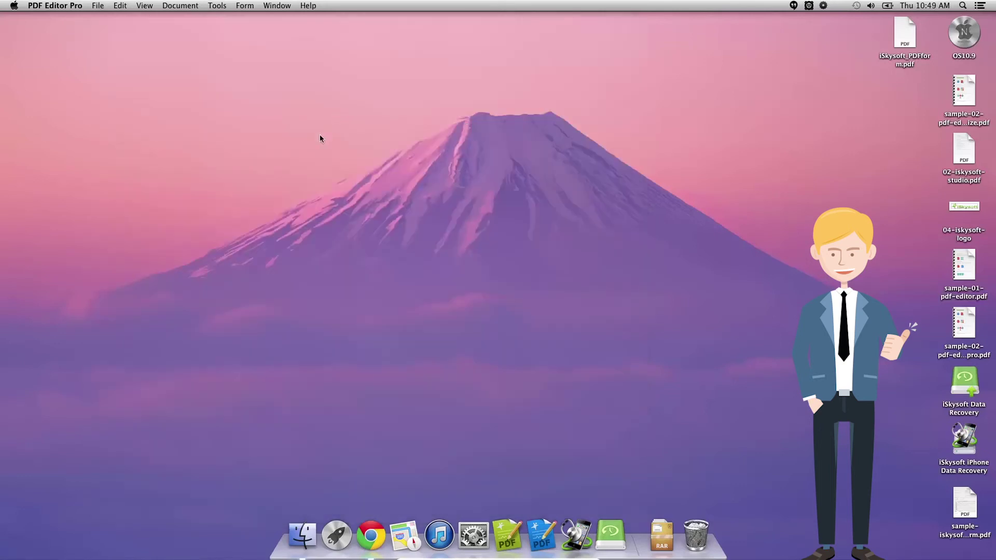